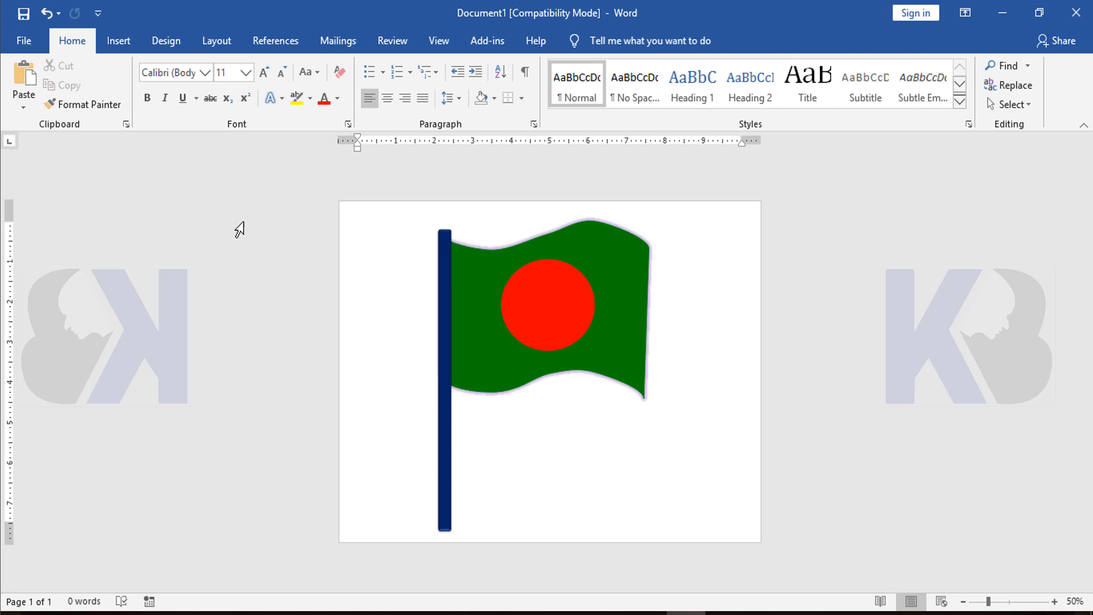
Create a new blank document and set its page orientation to Landscape.
{"action": "left_click", "coordinate": [24, 41]}
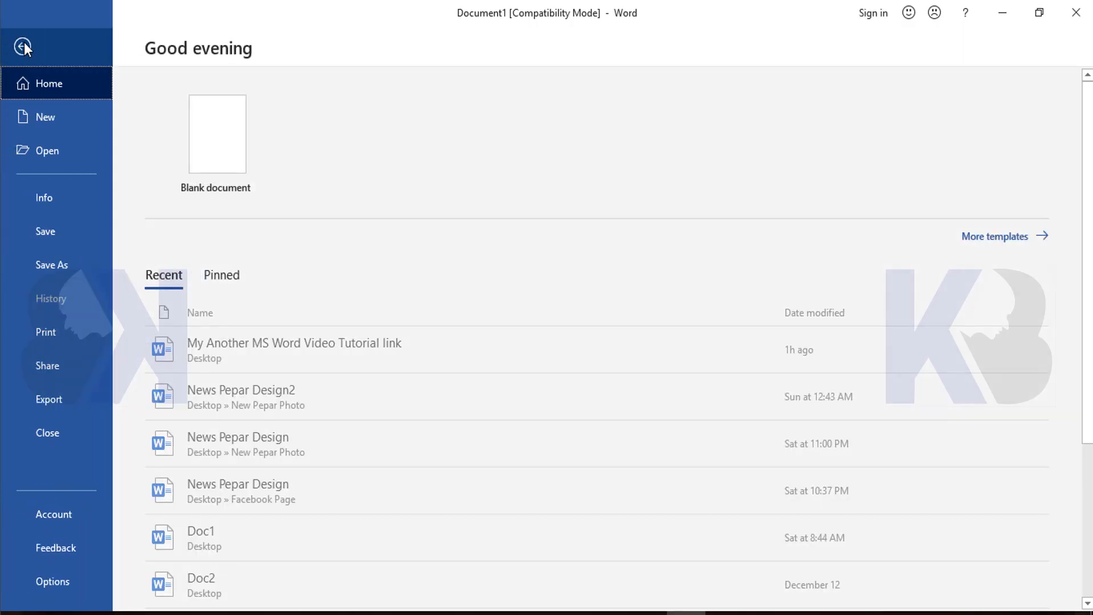
{"action": "left_click", "coordinate": [211, 149]}
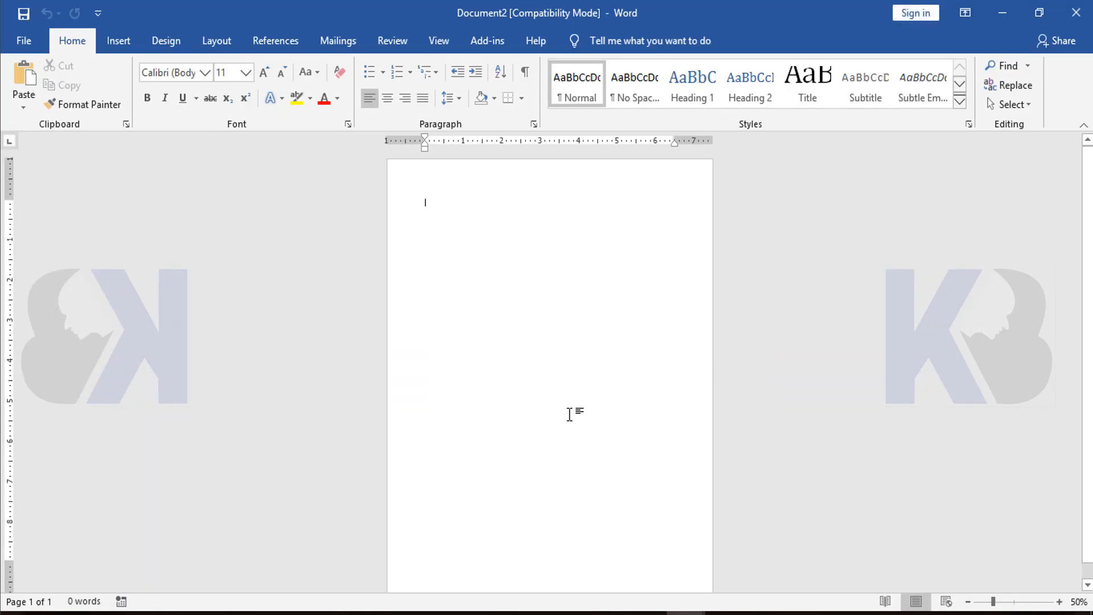
{"action": "left_click", "coordinate": [220, 43]}
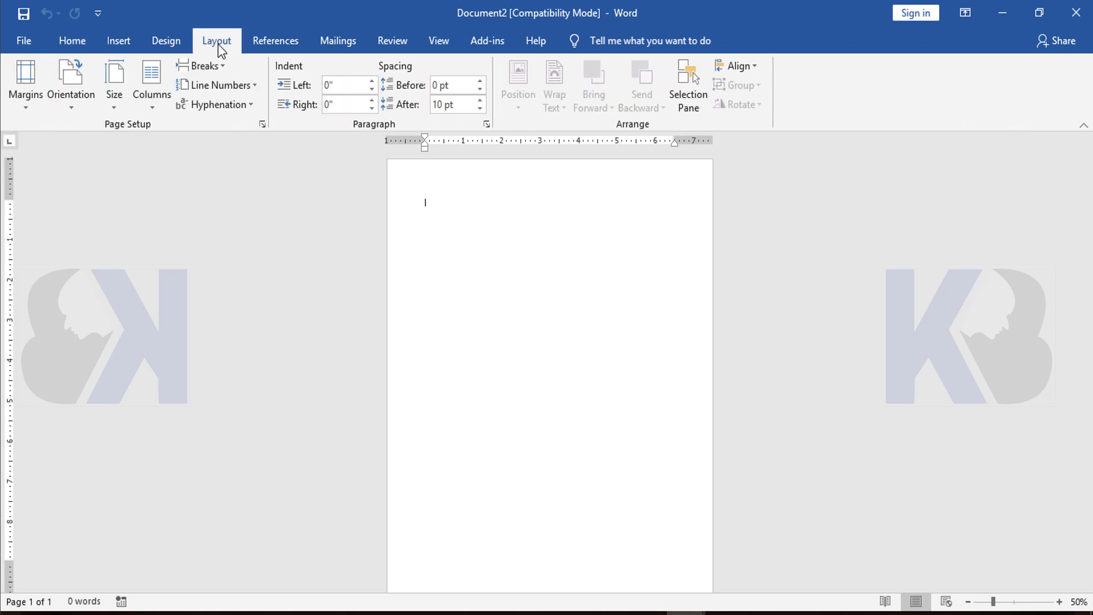
{"action": "left_click", "coordinate": [77, 98]}
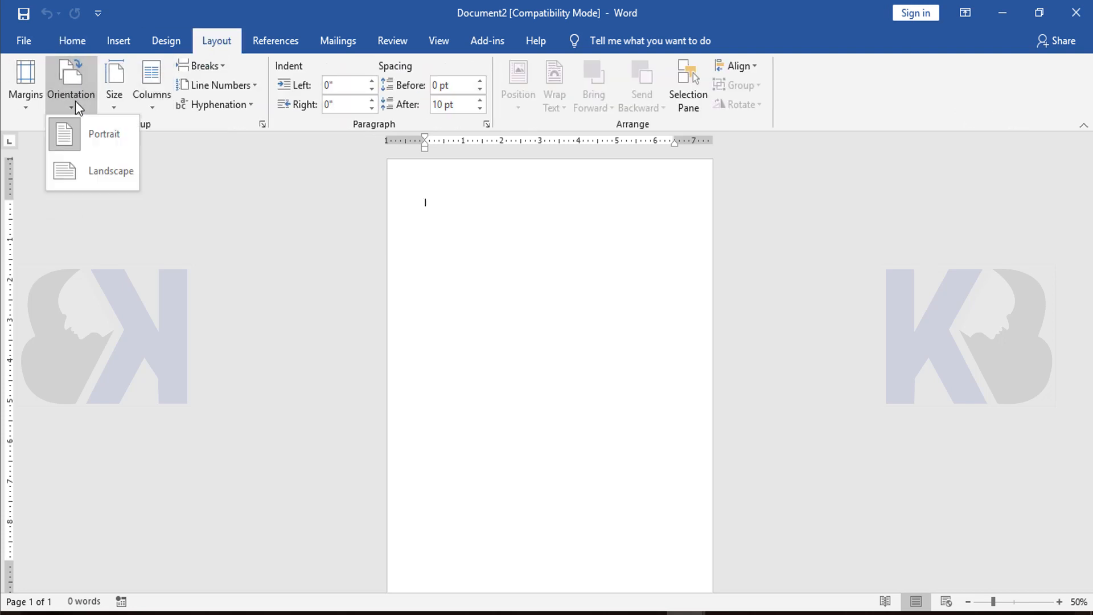
{"action": "left_click", "coordinate": [110, 174]}
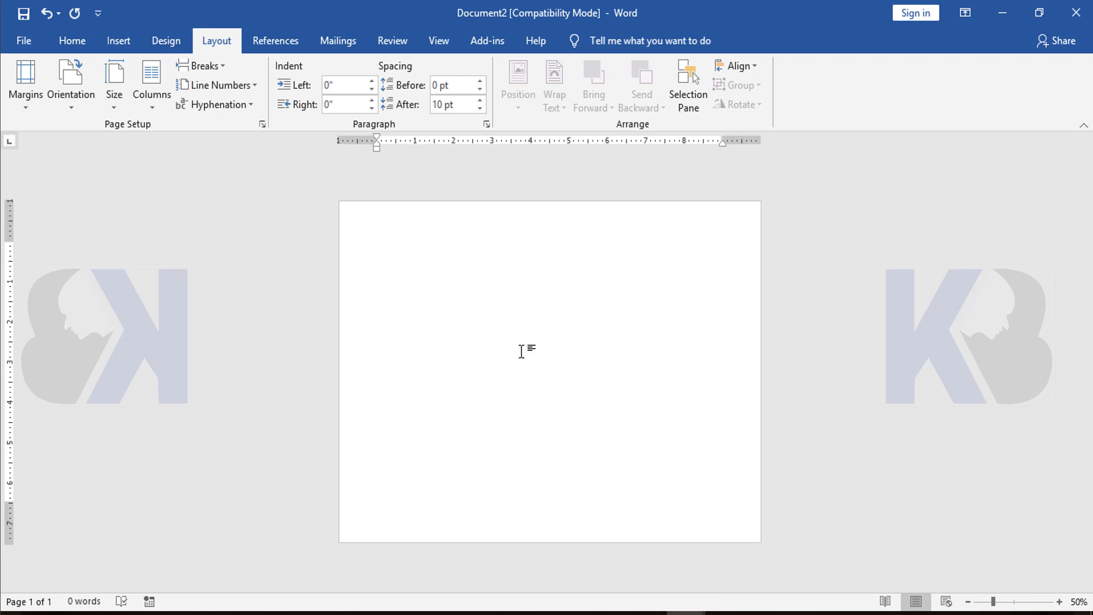
Apply the Narrow page margins of 0.5" on all sides.
{"action": "scroll", "coordinate": [522, 351], "scroll_direction": "up", "scroll_amount": 3}
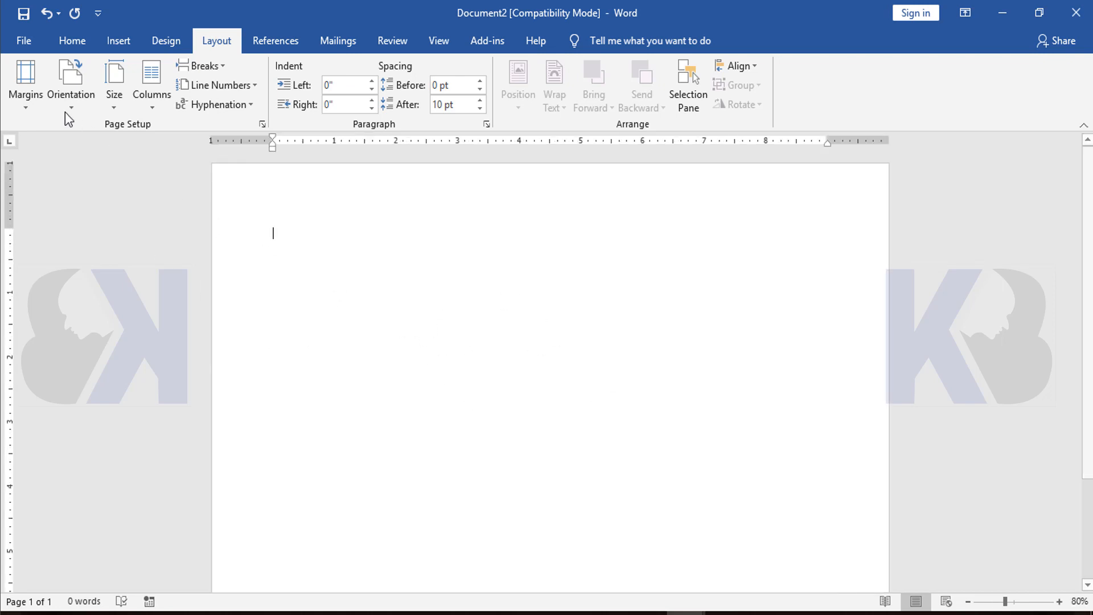
{"action": "left_click", "coordinate": [25, 85]}
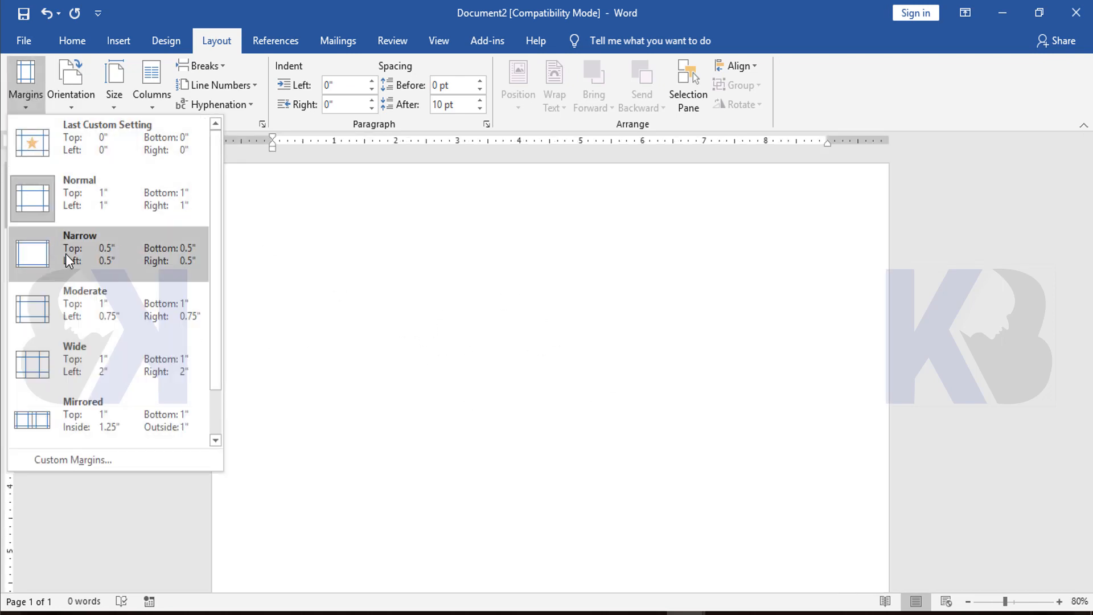
{"action": "left_click", "coordinate": [82, 261]}
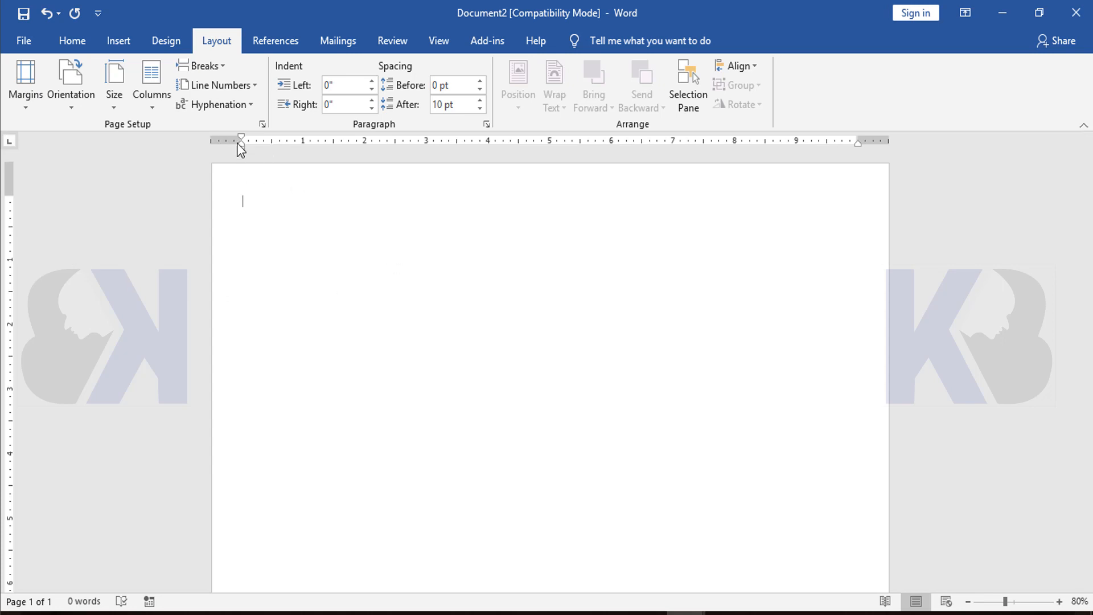
Draw a wave shape about 4.59" high and 6.78" wide in the middle of the page.
{"action": "scroll", "coordinate": [488, 320], "scroll_direction": "up", "scroll_amount": 1}
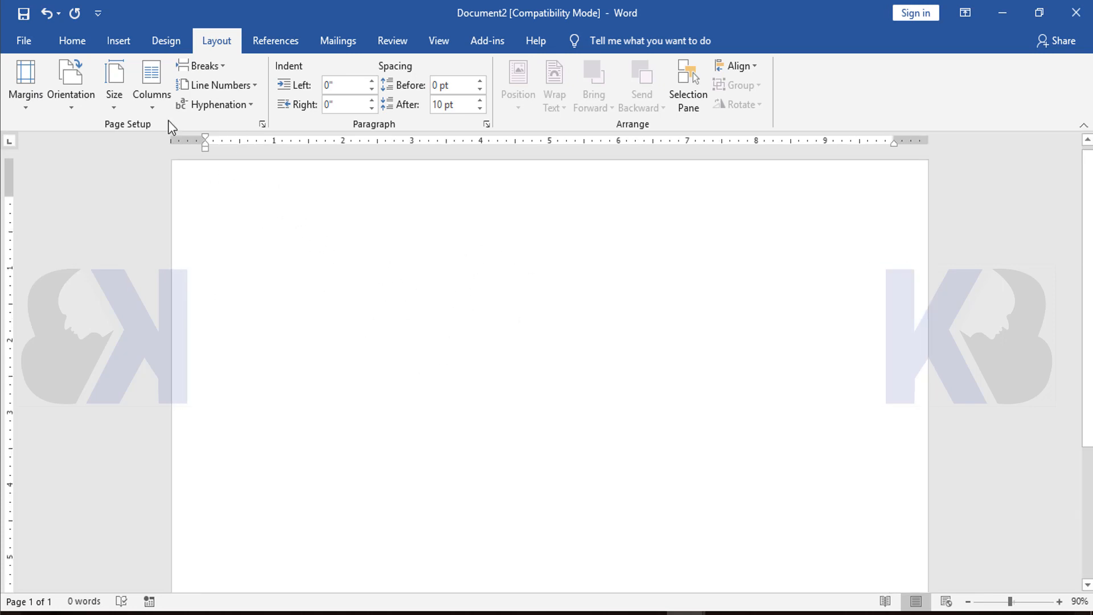
{"action": "left_click", "coordinate": [117, 49]}
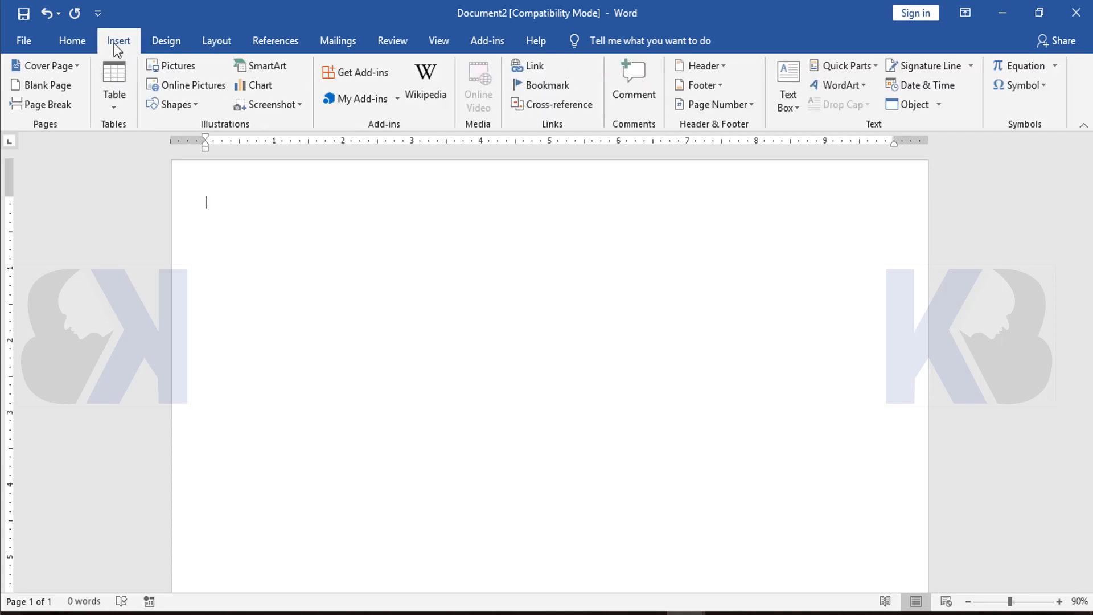
{"action": "left_click", "coordinate": [183, 108]}
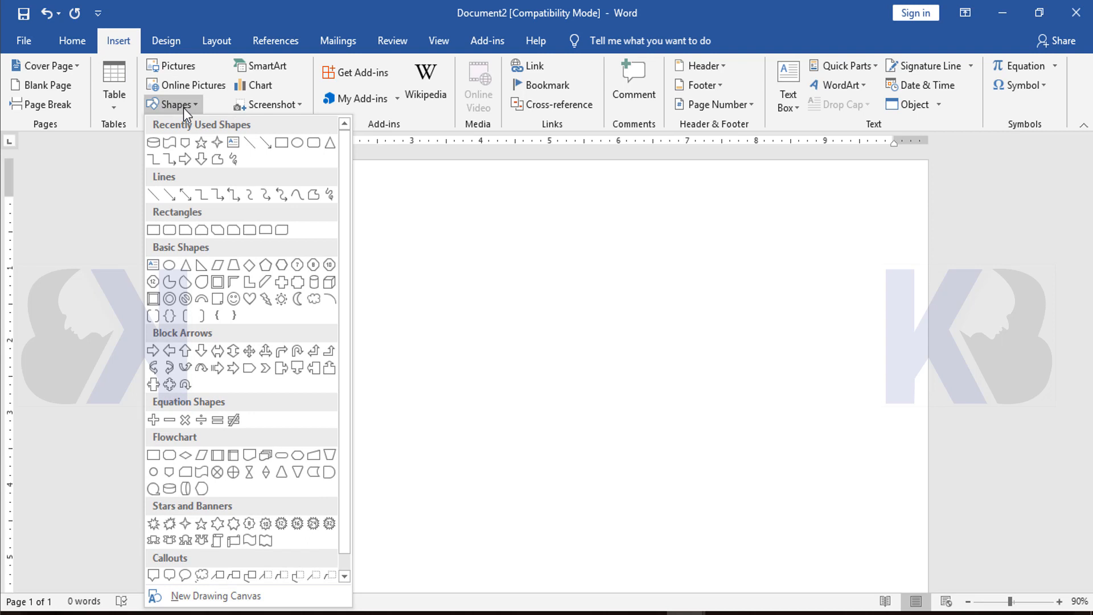
{"action": "left_click", "coordinate": [169, 143]}
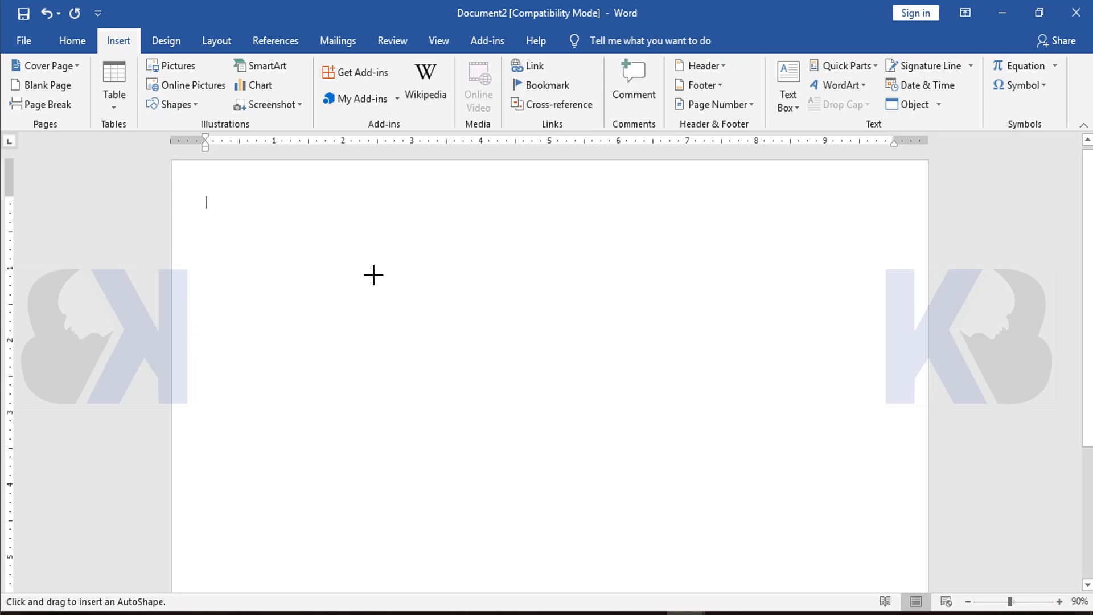
{"action": "mouse_move", "coordinate": [298, 233]}
{"action": "left_mouse_down"}
{"action": "mouse_move", "coordinate": [476, 337]}
{"action": "mouse_move", "coordinate": [691, 384]}
{"action": "mouse_move", "coordinate": [686, 402]}
{"action": "mouse_move", "coordinate": [771, 408]}
{"action": "mouse_move", "coordinate": [801, 557]}
{"action": "mouse_move", "coordinate": [764, 564]}
{"action": "left_mouse_up"}
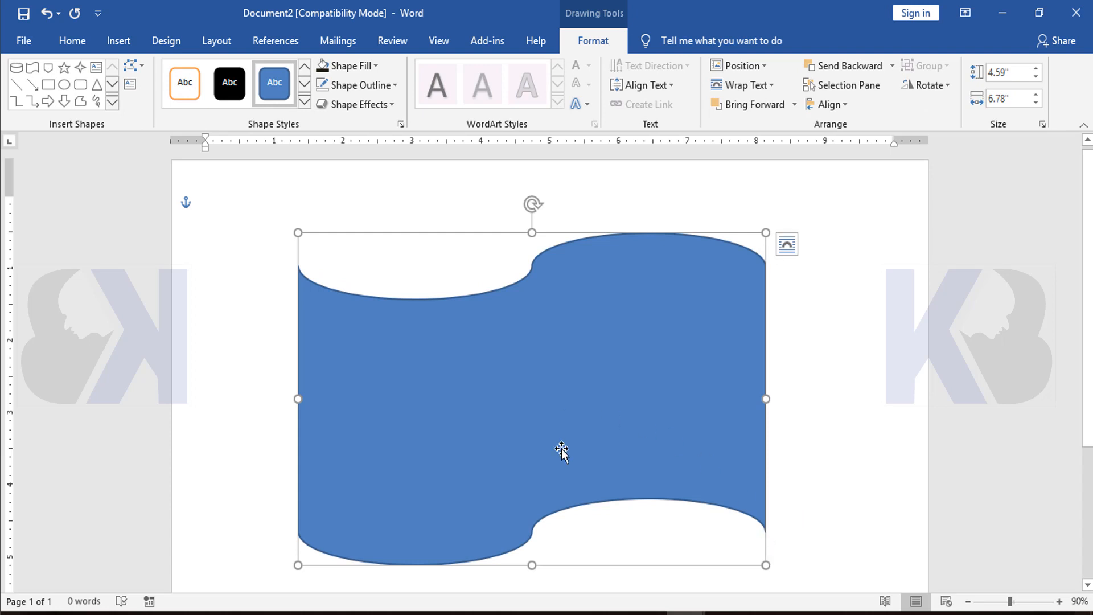
Edit the wave's points, shifting the midpoints and crests of its upper and lower edges slightly rightward to smooth the curves.
{"action": "right_click", "coordinate": [594, 357]}
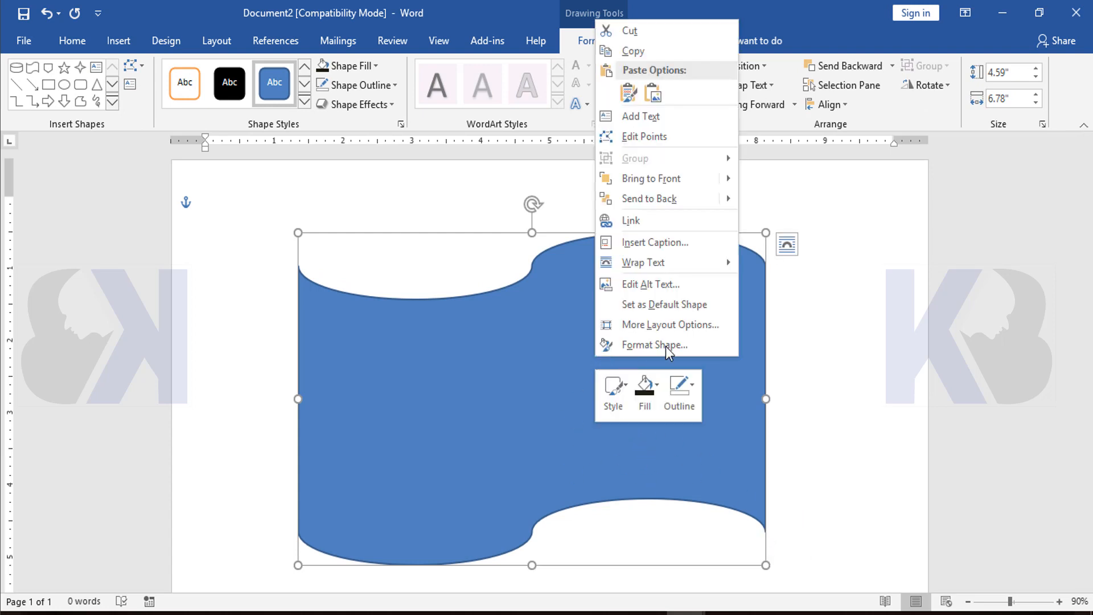
{"action": "left_click", "coordinate": [654, 141]}
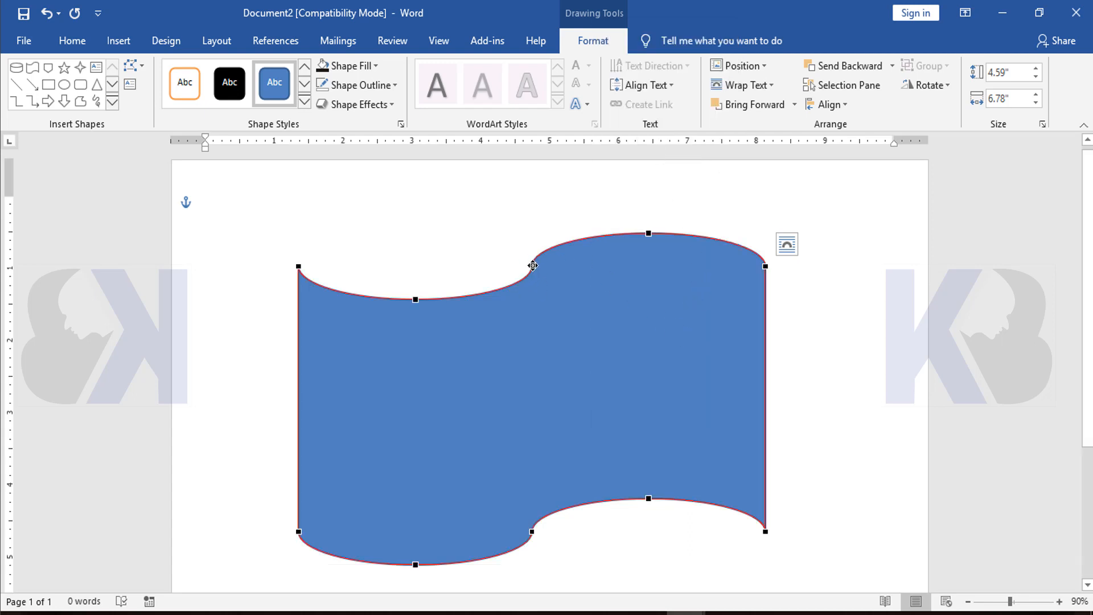
{"action": "left_click_drag", "start_coordinate": [533, 265], "coordinate": [559, 256]}
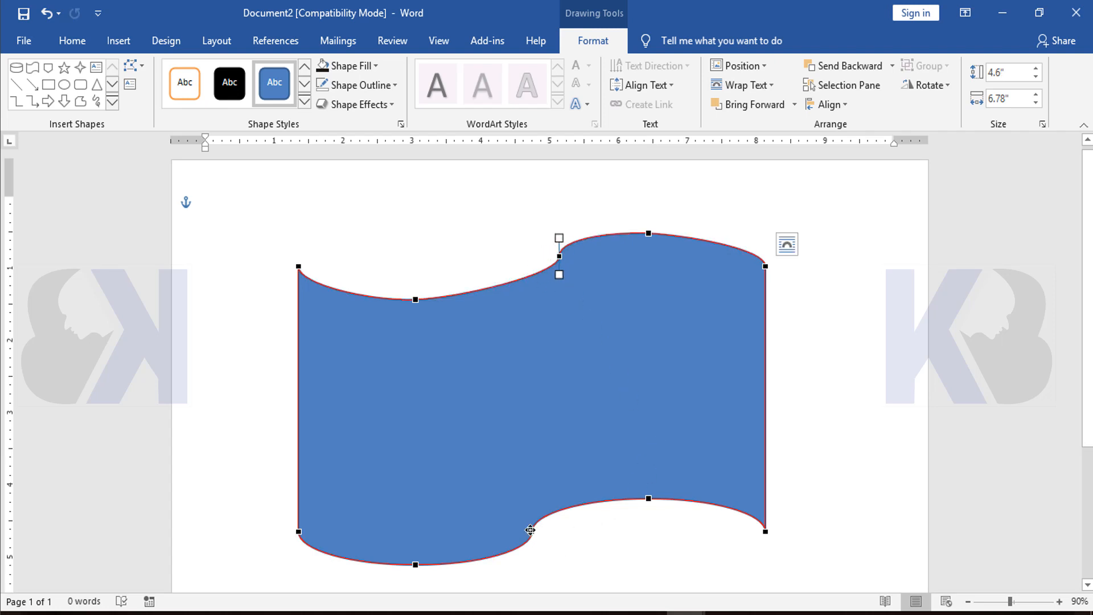
{"action": "left_click_drag", "start_coordinate": [535, 530], "coordinate": [563, 519]}
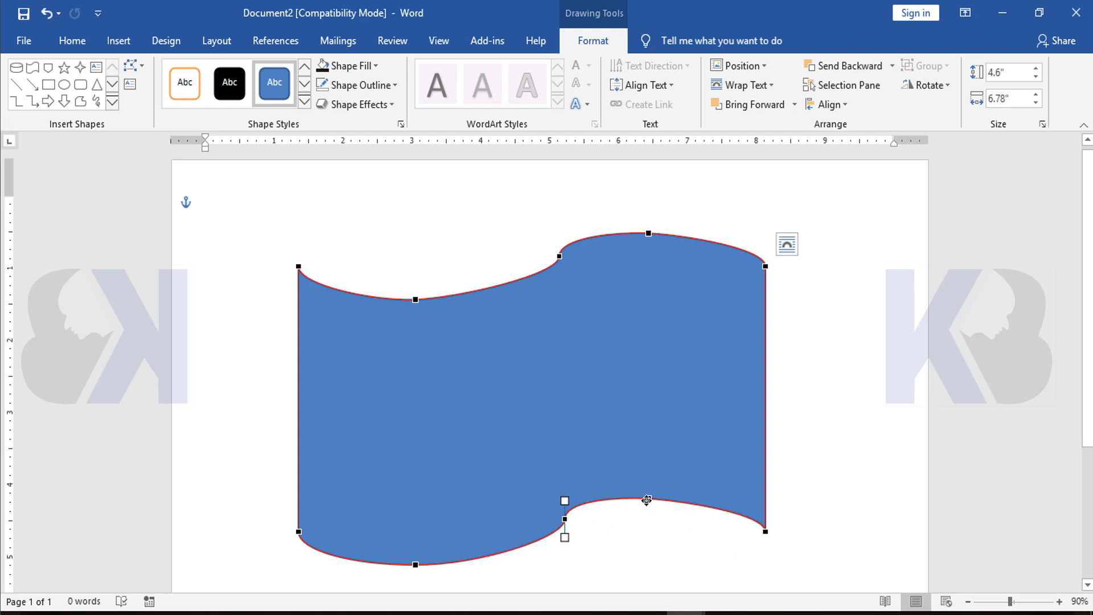
{"action": "left_click_drag", "start_coordinate": [648, 498], "coordinate": [665, 499]}
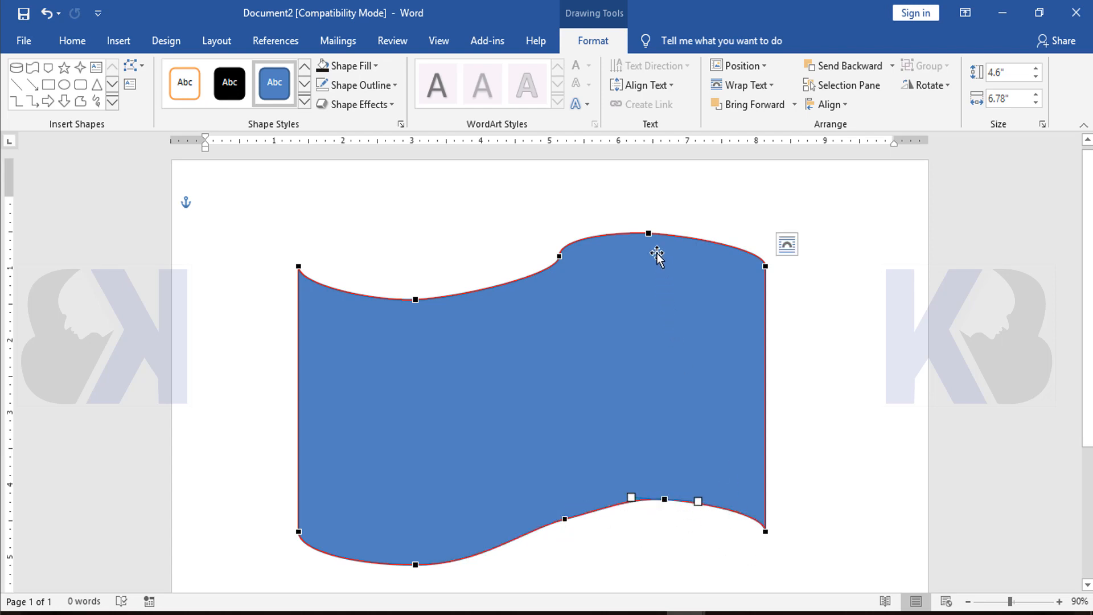
{"action": "left_click_drag", "start_coordinate": [649, 234], "coordinate": [668, 233]}
Move the wave's two right corner points down and slightly outward, lower both crest points a little, and finish point editing.
{"action": "scroll", "coordinate": [632, 342], "scroll_direction": "down", "scroll_amount": 3}
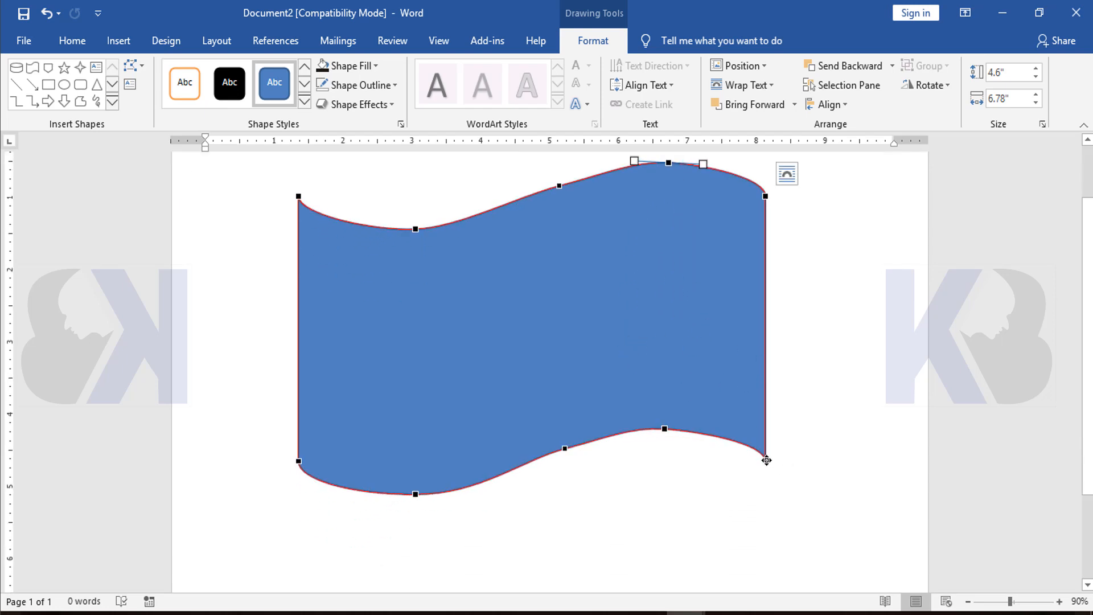
{"action": "left_click_drag", "start_coordinate": [767, 460], "coordinate": [775, 486]}
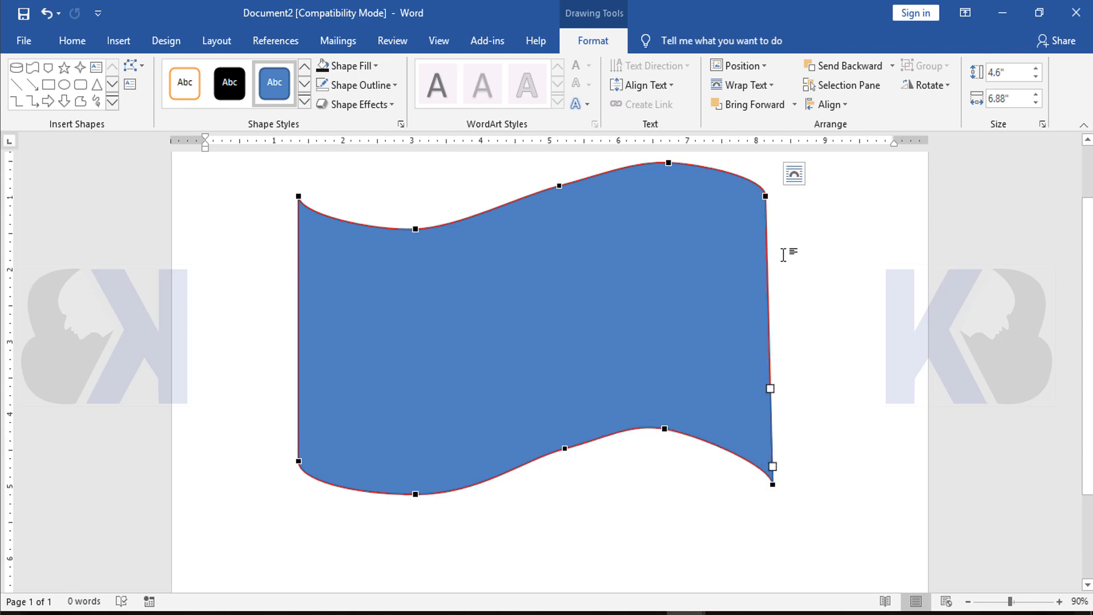
{"action": "left_click_drag", "start_coordinate": [770, 207], "coordinate": [774, 225]}
{"action": "left_click_drag", "start_coordinate": [668, 163], "coordinate": [670, 170]}
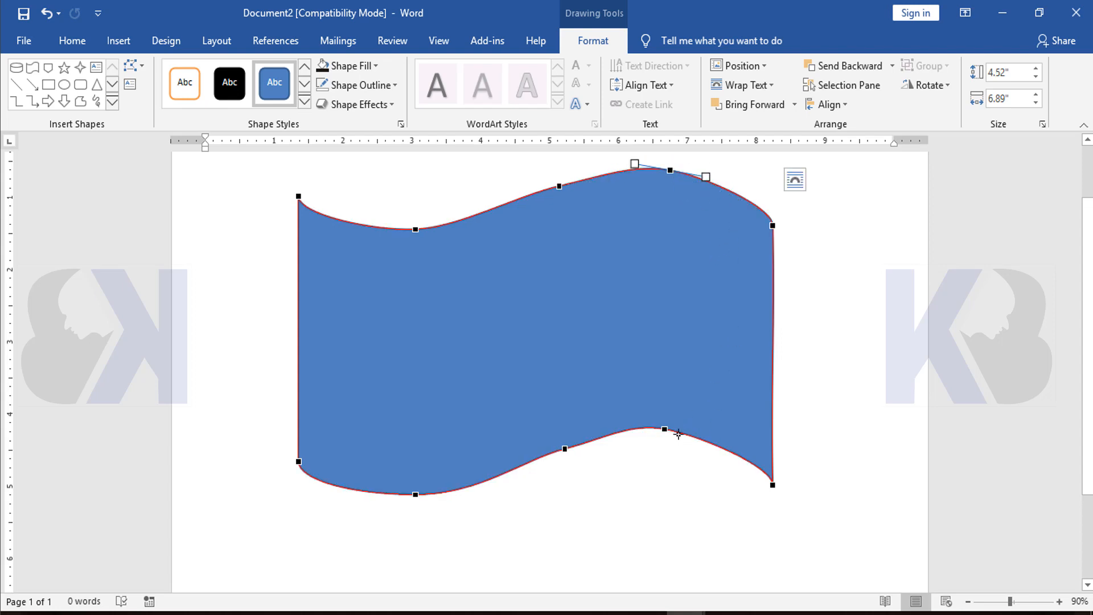
{"action": "left_click_drag", "start_coordinate": [666, 429], "coordinate": [669, 432]}
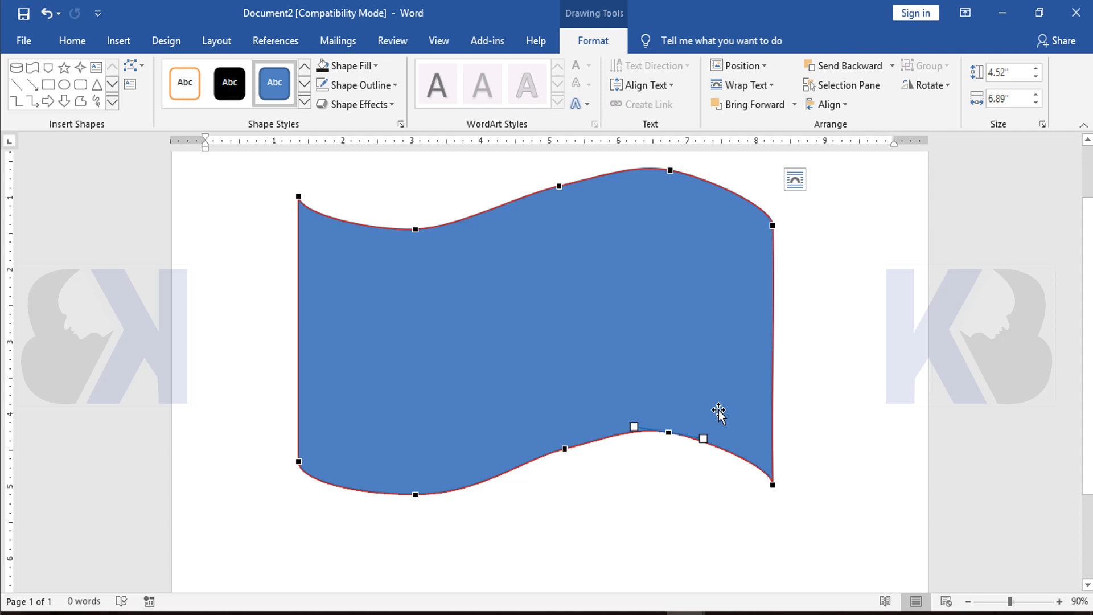
{"action": "left_click", "coordinate": [822, 336]}
{"action": "left_click", "coordinate": [805, 298]}
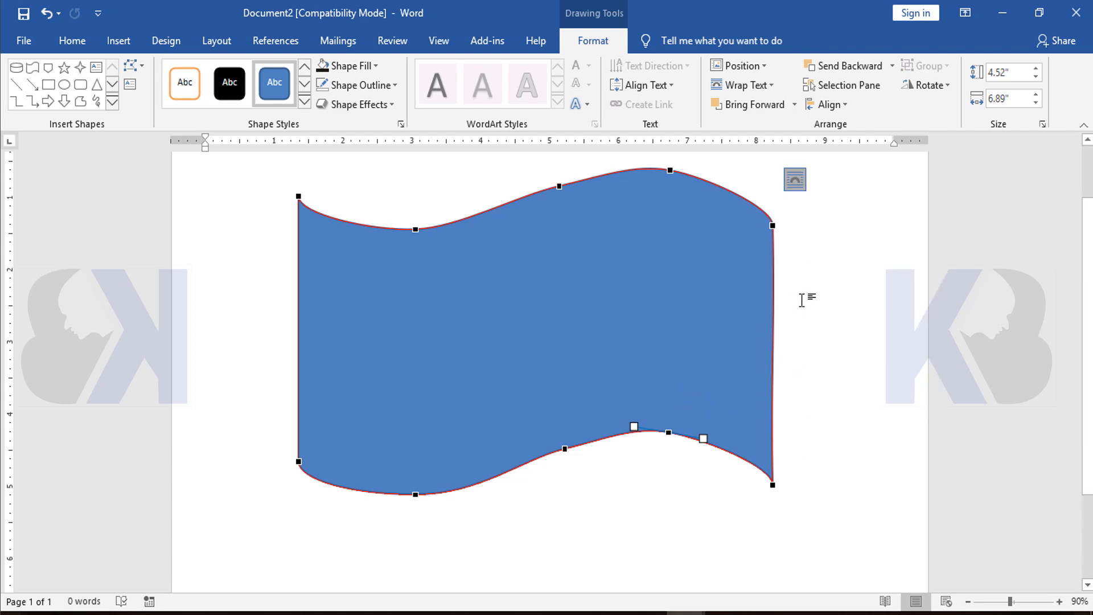
{"action": "left_click", "coordinate": [832, 237]}
{"action": "scroll", "coordinate": [793, 334], "scroll_direction": "down", "scroll_amount": 3}
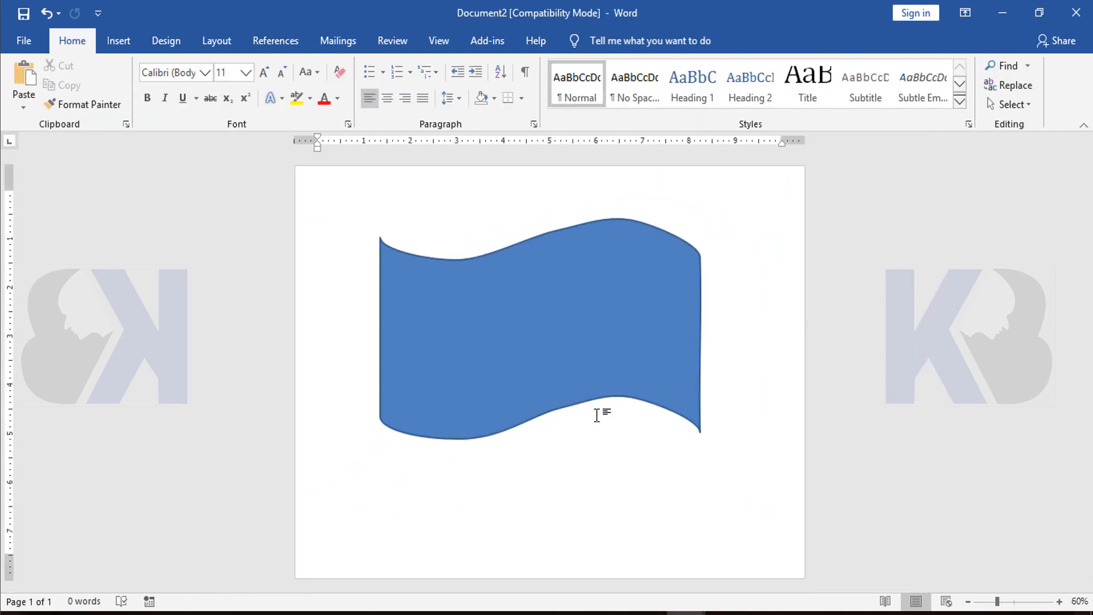
Edit the wave's points again, moving its two left corner points slightly outward and down so the left edge stays straight.
{"action": "left_click", "coordinate": [467, 306]}
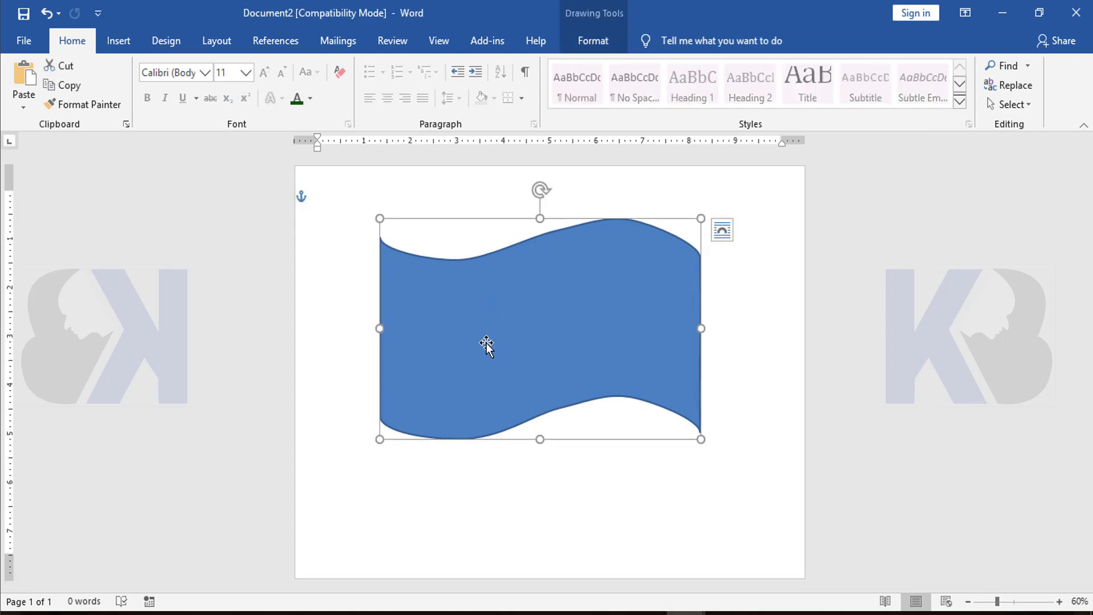
{"action": "right_click", "coordinate": [468, 335]}
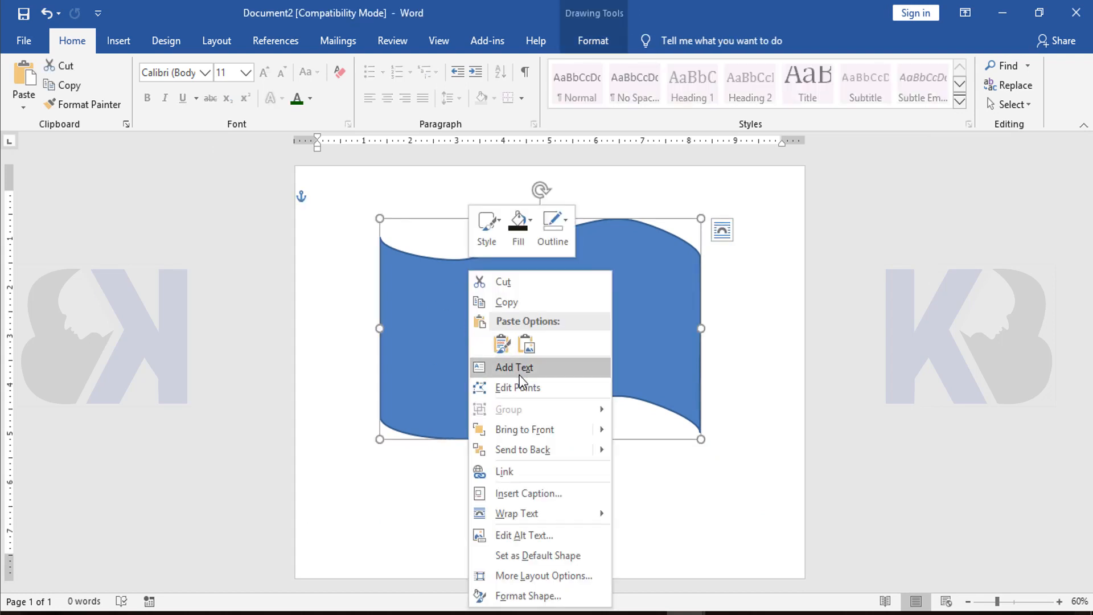
{"action": "left_click", "coordinate": [540, 388]}
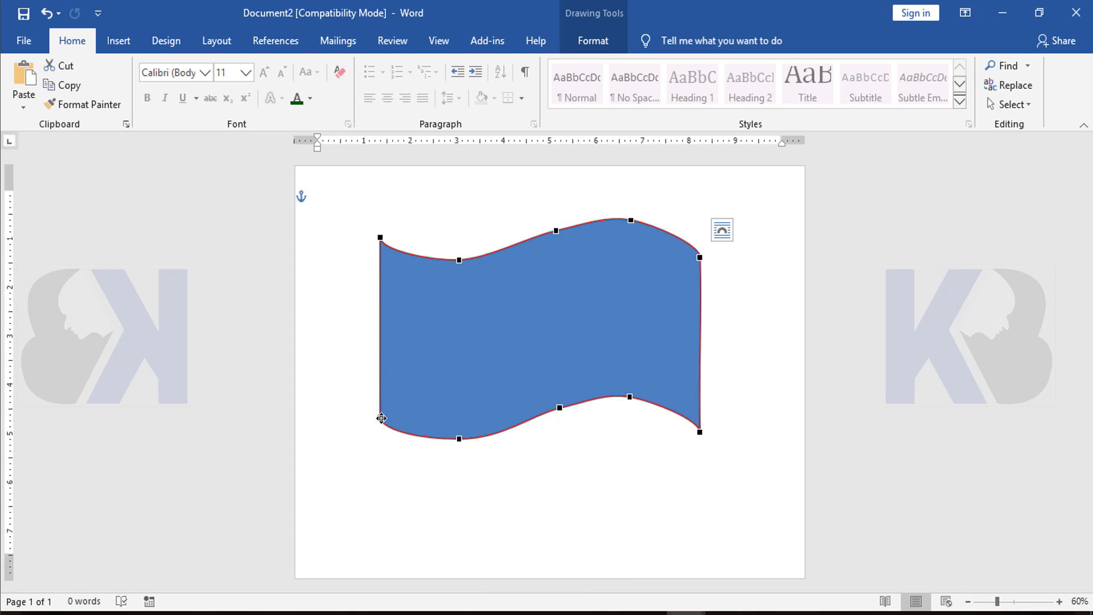
{"action": "left_click", "coordinate": [459, 260]}
{"action": "left_click", "coordinate": [380, 237]}
{"action": "left_click_drag", "start_coordinate": [381, 237], "coordinate": [375, 243]}
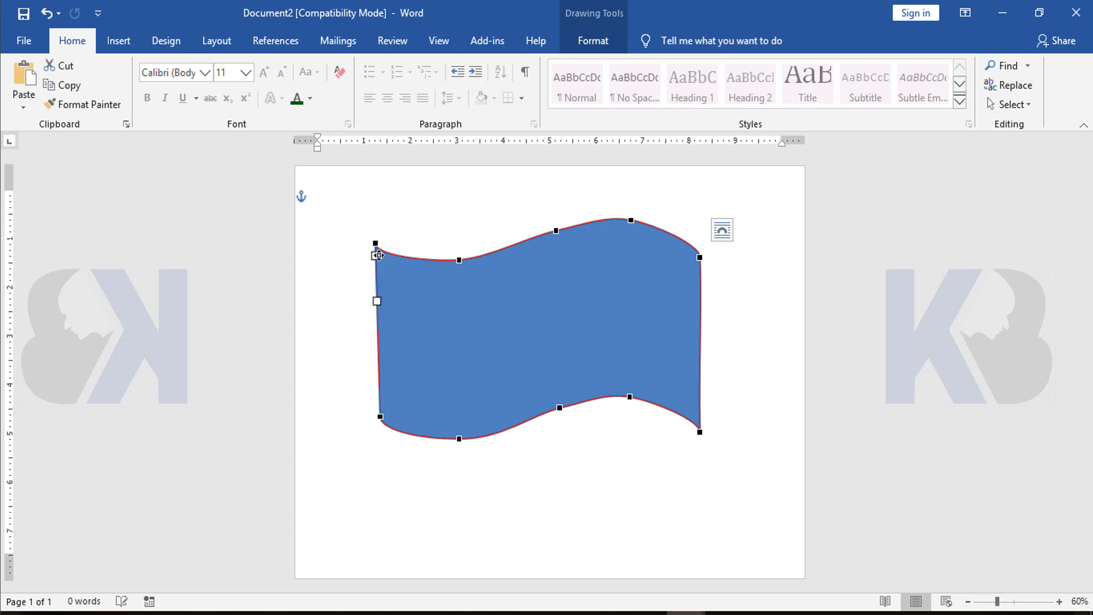
{"action": "left_click_drag", "start_coordinate": [382, 417], "coordinate": [375, 419]}
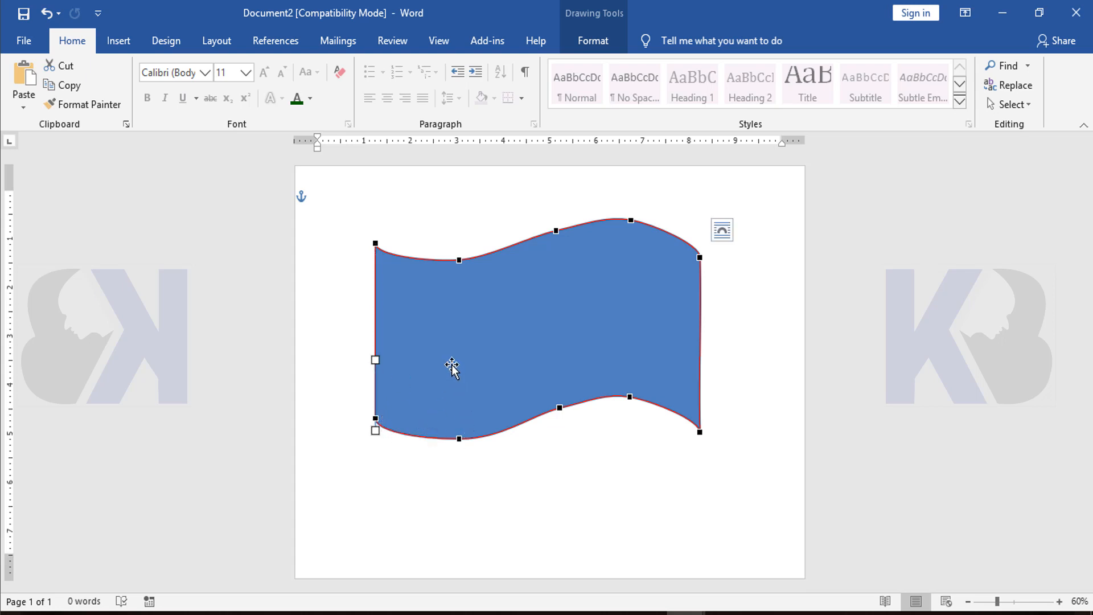
{"action": "left_click", "coordinate": [781, 361]}
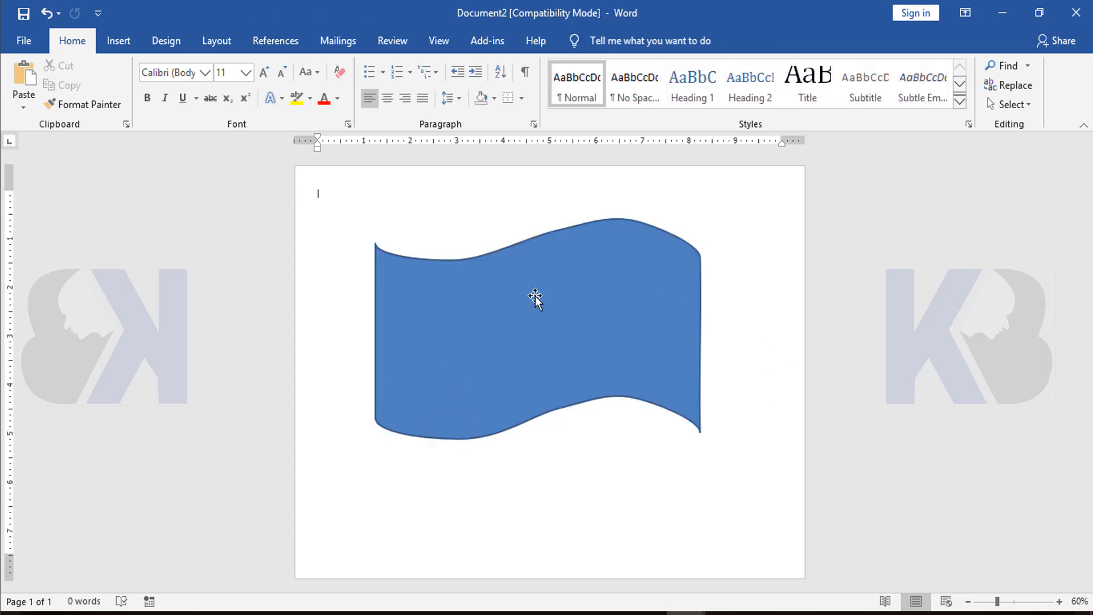
Remove the wave shape's outline and fill it with the darkest green from the recent colors.
{"action": "left_click", "coordinate": [525, 336]}
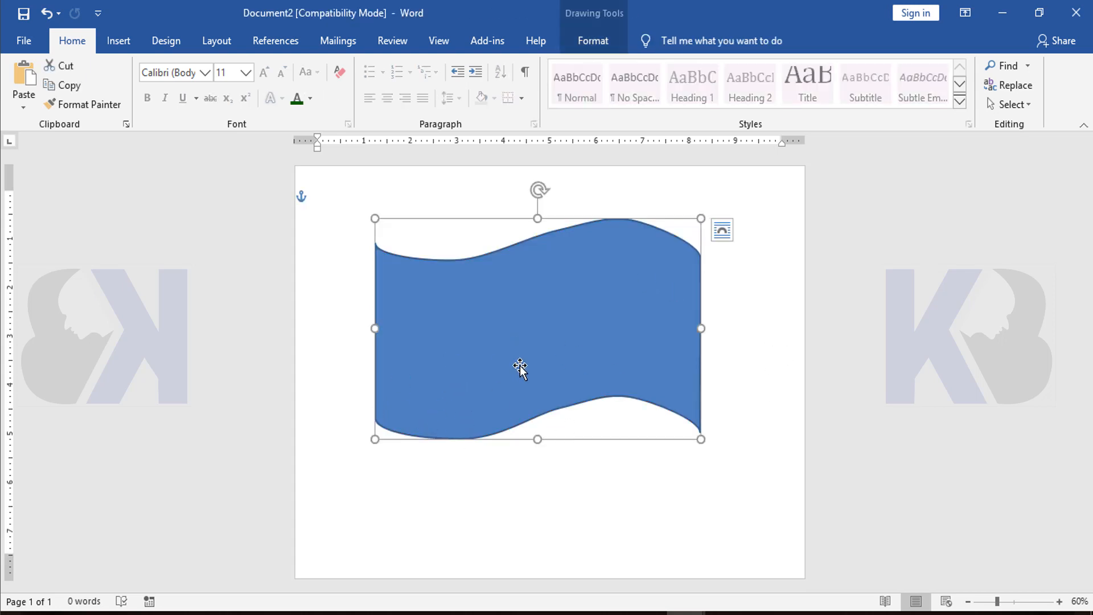
{"action": "left_click", "coordinate": [589, 45]}
{"action": "left_click", "coordinate": [372, 87]}
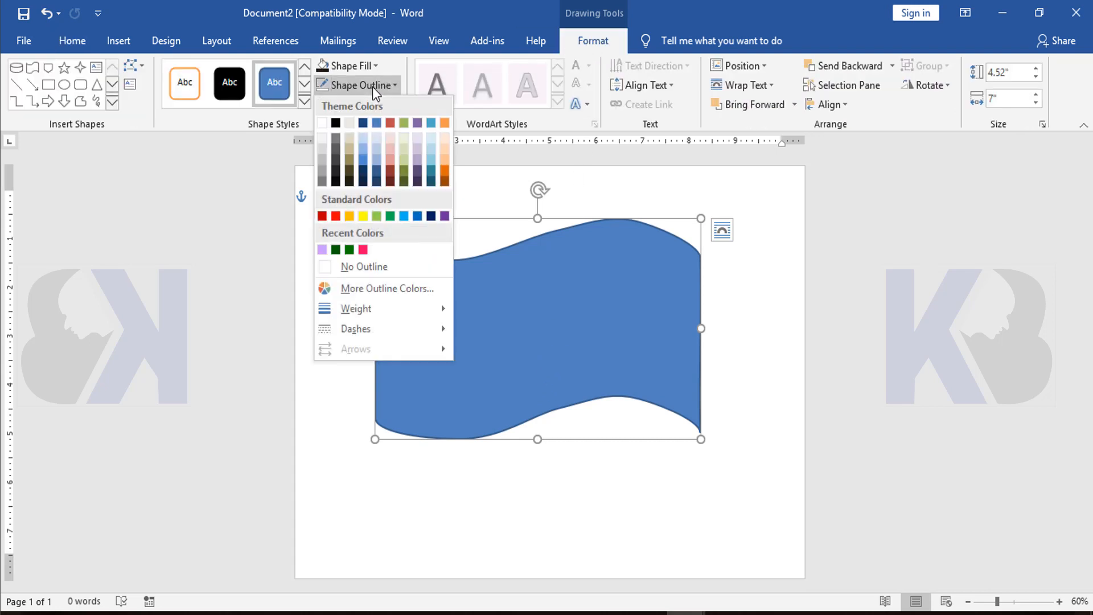
{"action": "left_click", "coordinate": [367, 272]}
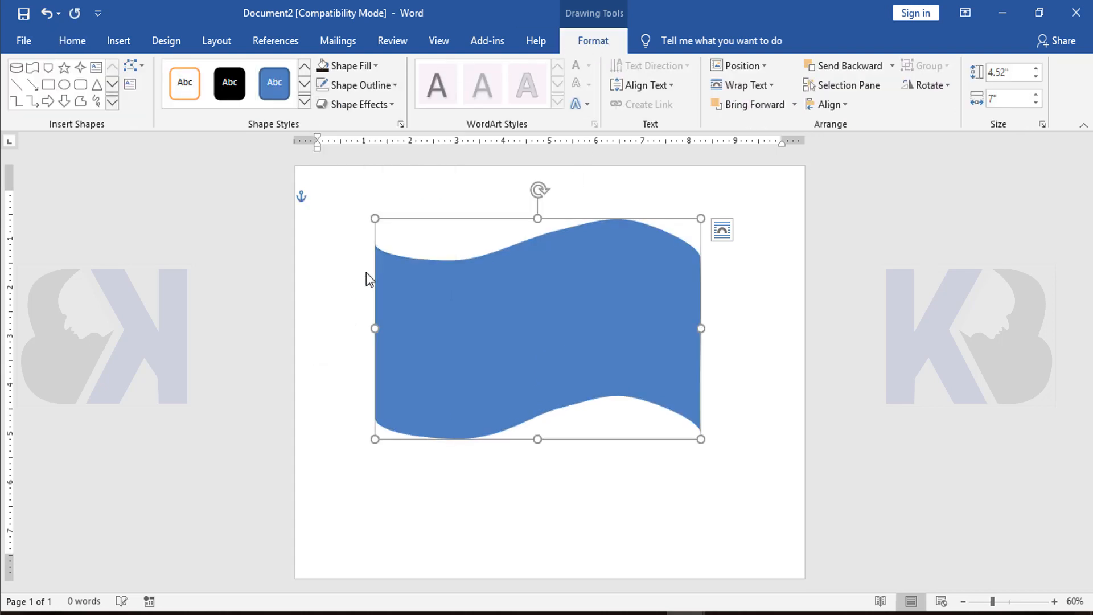
{"action": "left_click", "coordinate": [359, 67]}
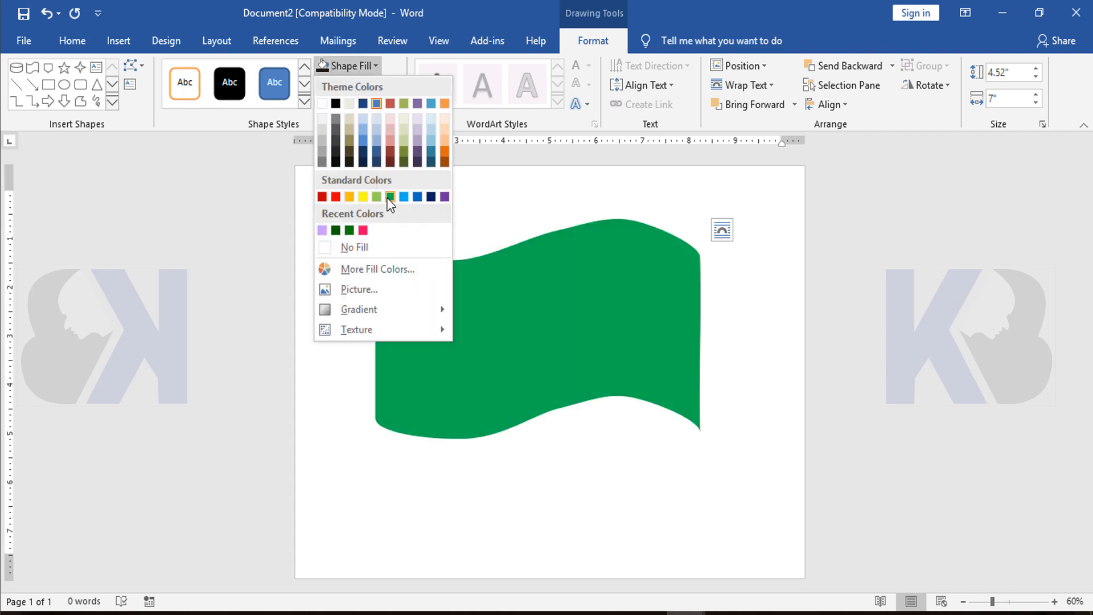
{"action": "left_click", "coordinate": [336, 230]}
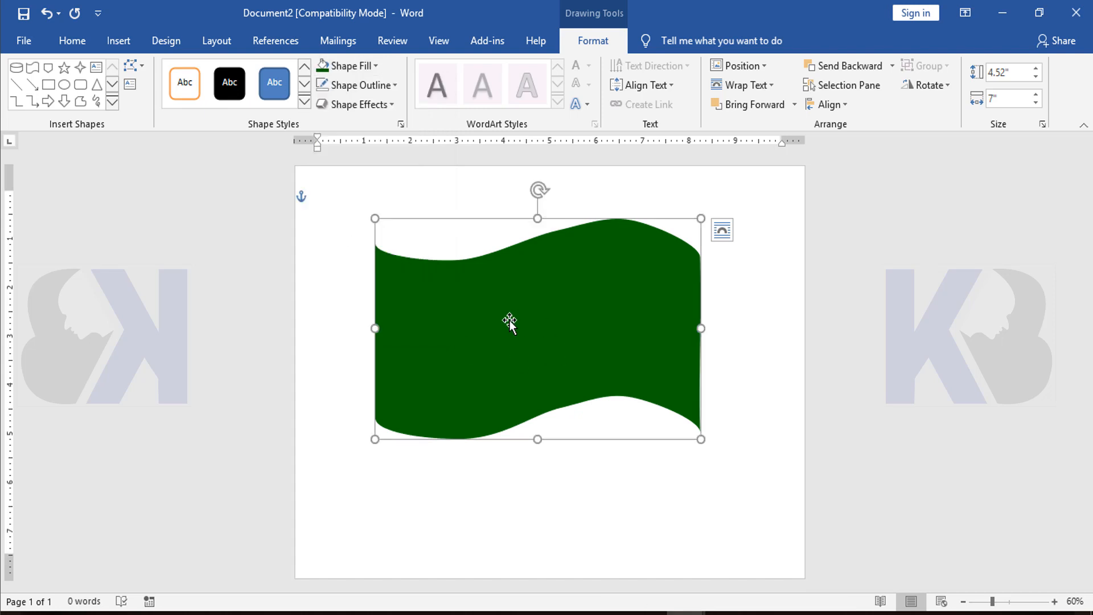
Fill the wave with the slightly lighter dark green beside its current standard color, and move it up and right on the page.
{"action": "left_click", "coordinate": [367, 65]}
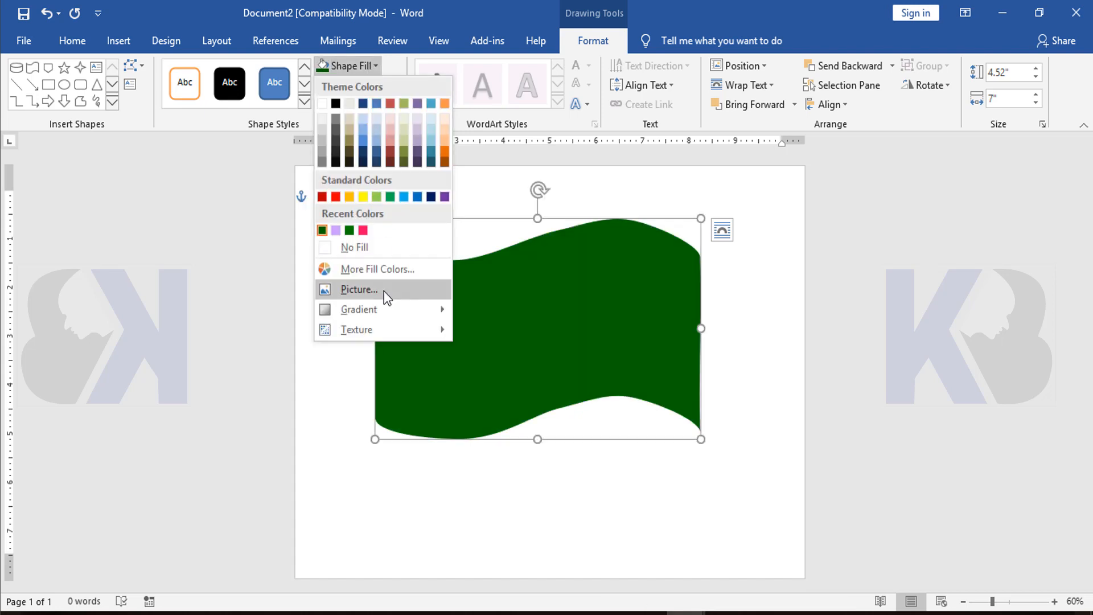
{"action": "left_click", "coordinate": [368, 269]}
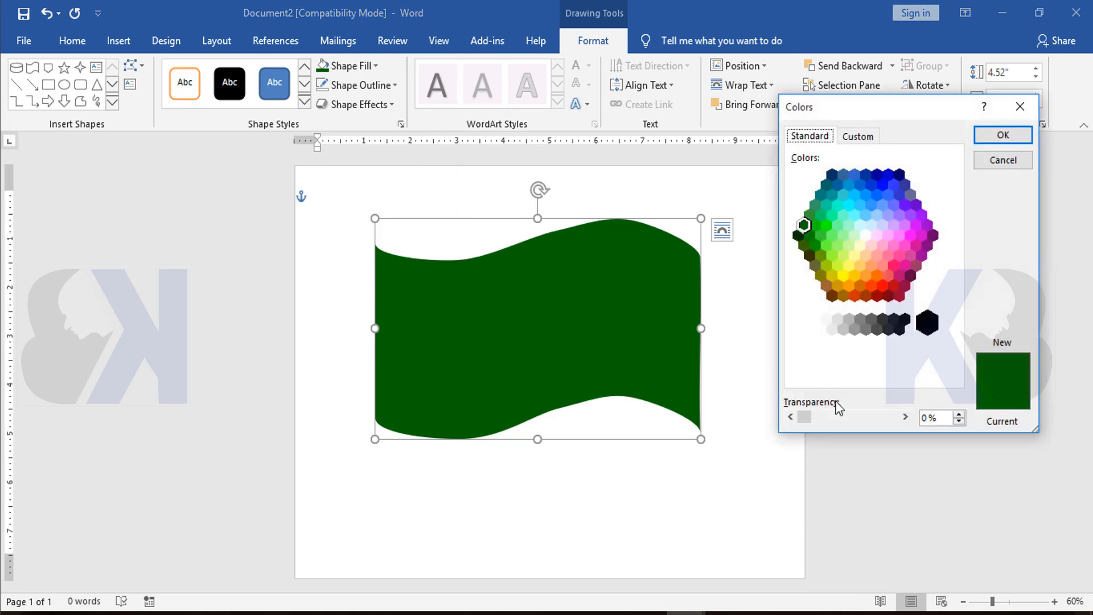
{"action": "left_click", "coordinate": [809, 238]}
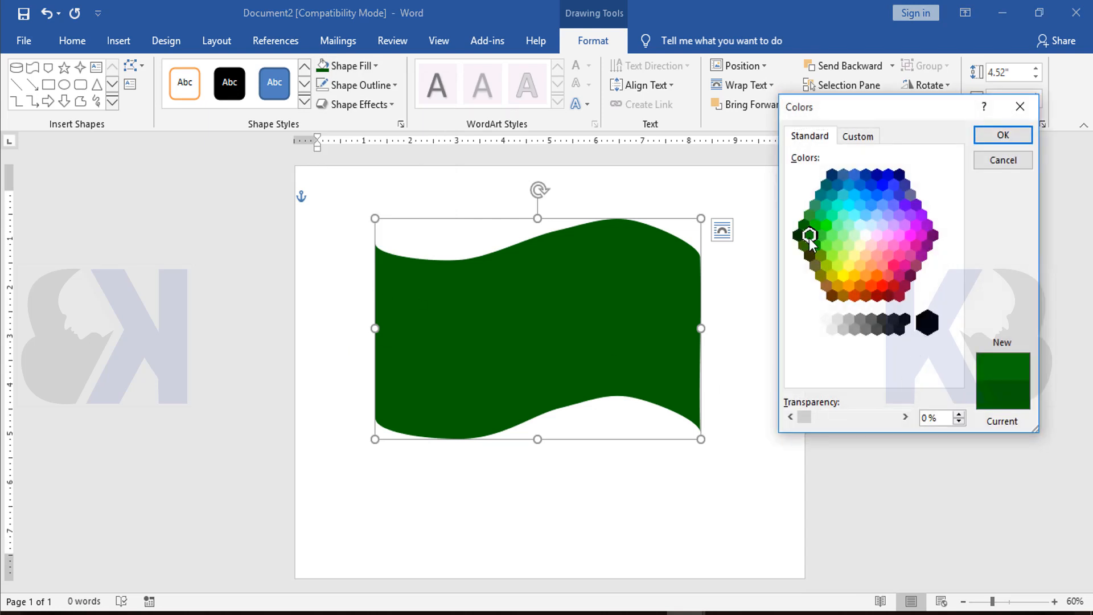
{"action": "left_click", "coordinate": [1014, 138]}
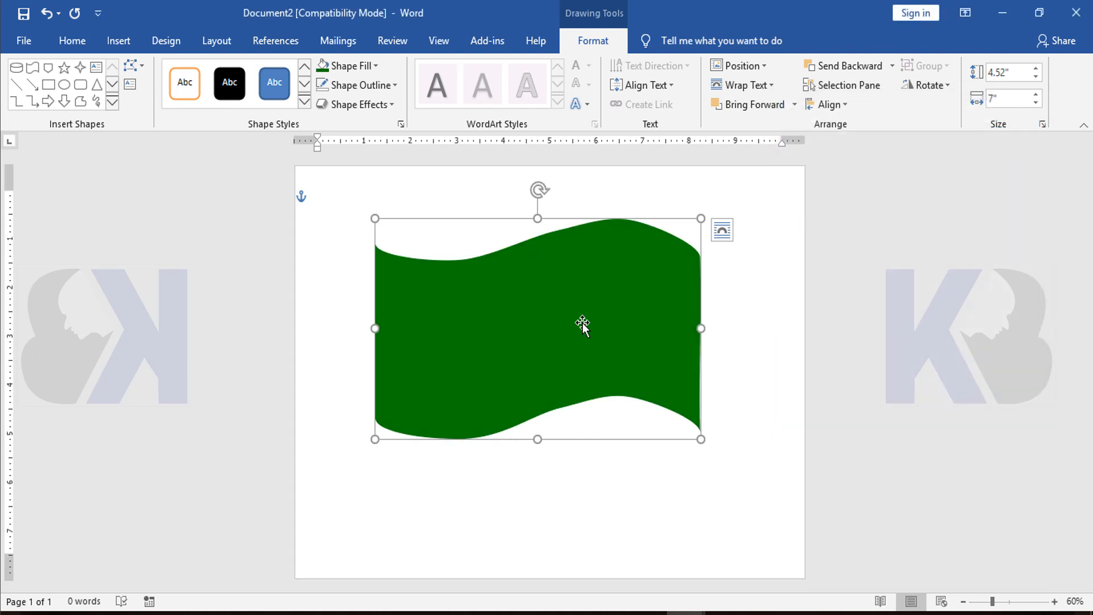
{"action": "left_click_drag", "start_coordinate": [604, 319], "coordinate": [629, 297]}
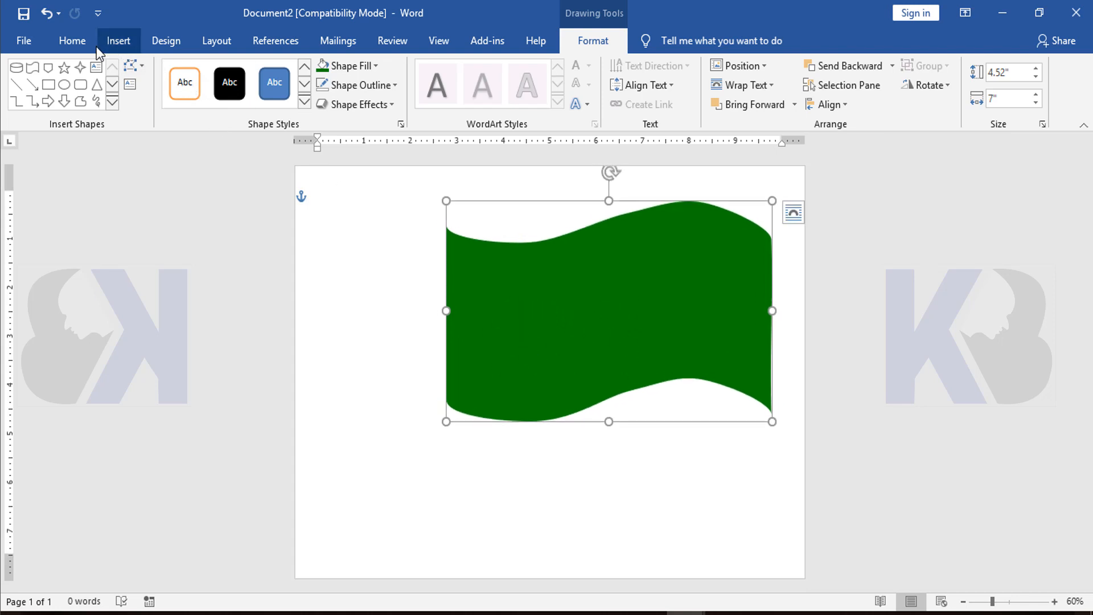
Draw a circle about 2.88" across and place it over the middle of the green wave.
{"action": "left_click", "coordinate": [119, 42]}
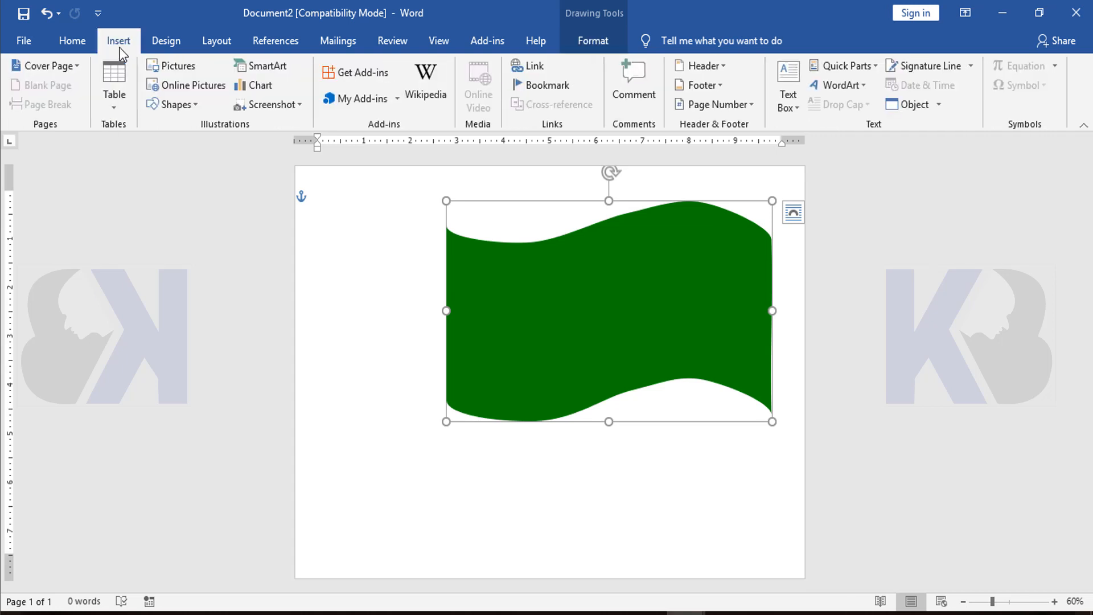
{"action": "left_click", "coordinate": [187, 104]}
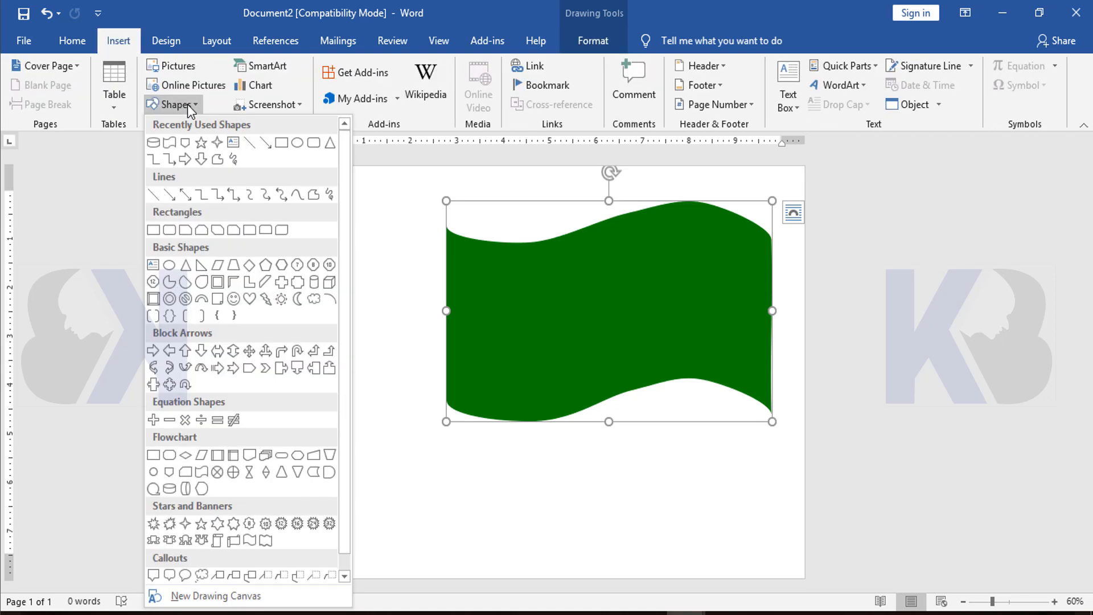
{"action": "left_click", "coordinate": [298, 143]}
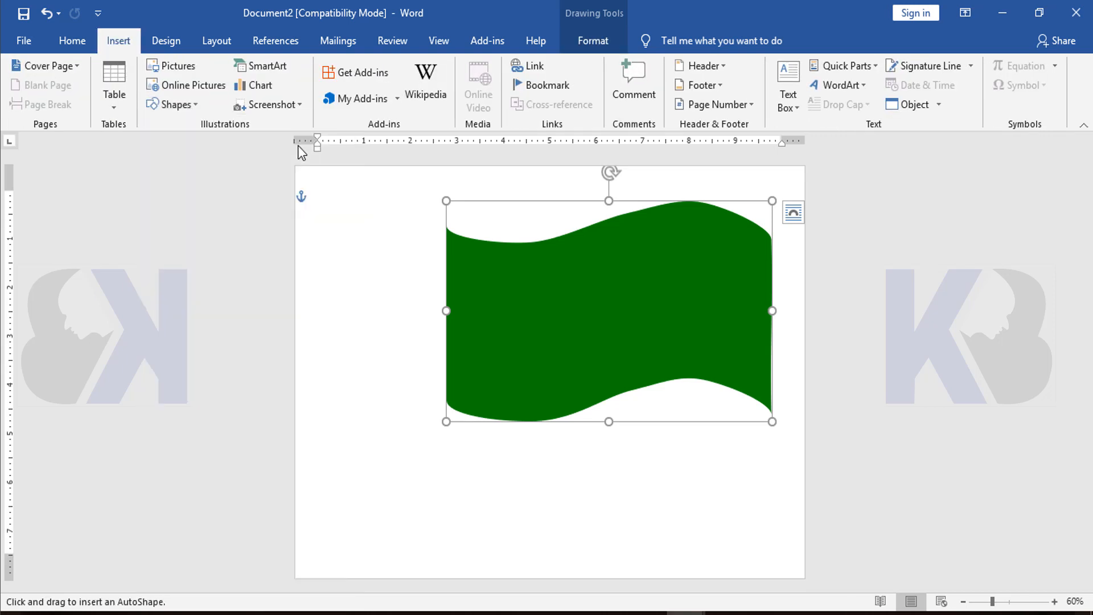
{"action": "left_click_drag", "start_coordinate": [580, 258], "coordinate": [712, 395]}
{"action": "left_click_drag", "start_coordinate": [662, 342], "coordinate": [629, 323]}
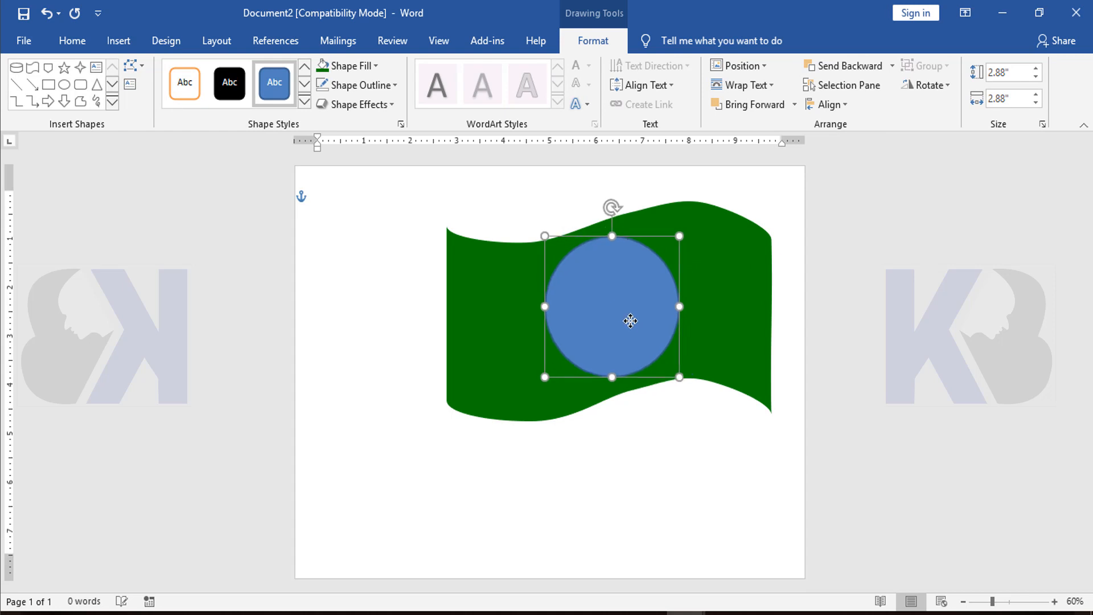
Shrink the circle to about 2.59" high by 2.5" wide and center it on the green wave.
{"action": "left_click_drag", "start_coordinate": [681, 379], "coordinate": [607, 356]}
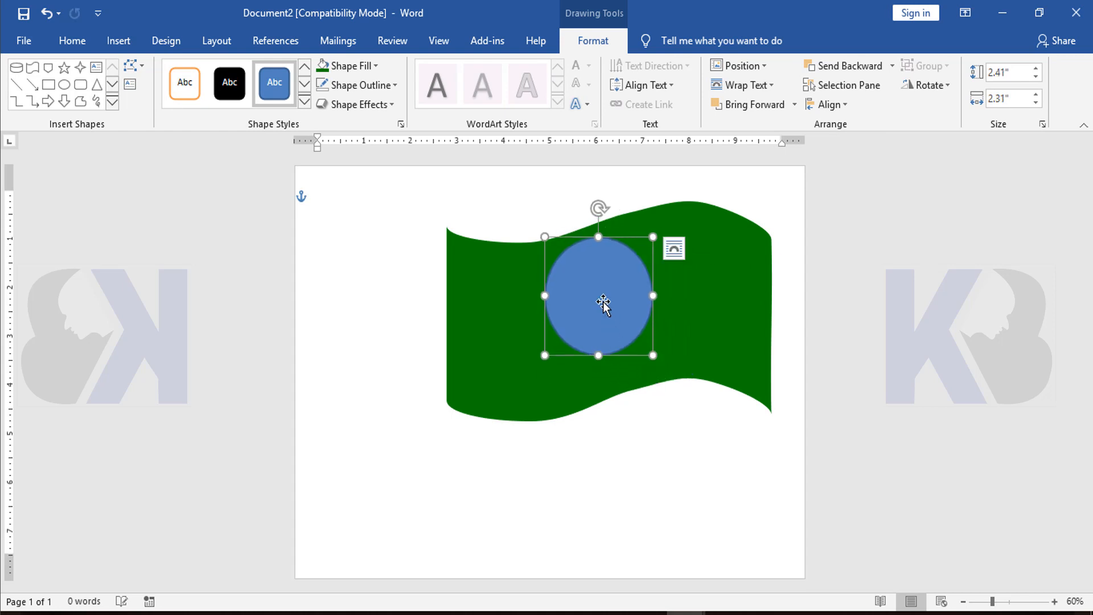
{"action": "left_click_drag", "start_coordinate": [603, 301], "coordinate": [624, 312]}
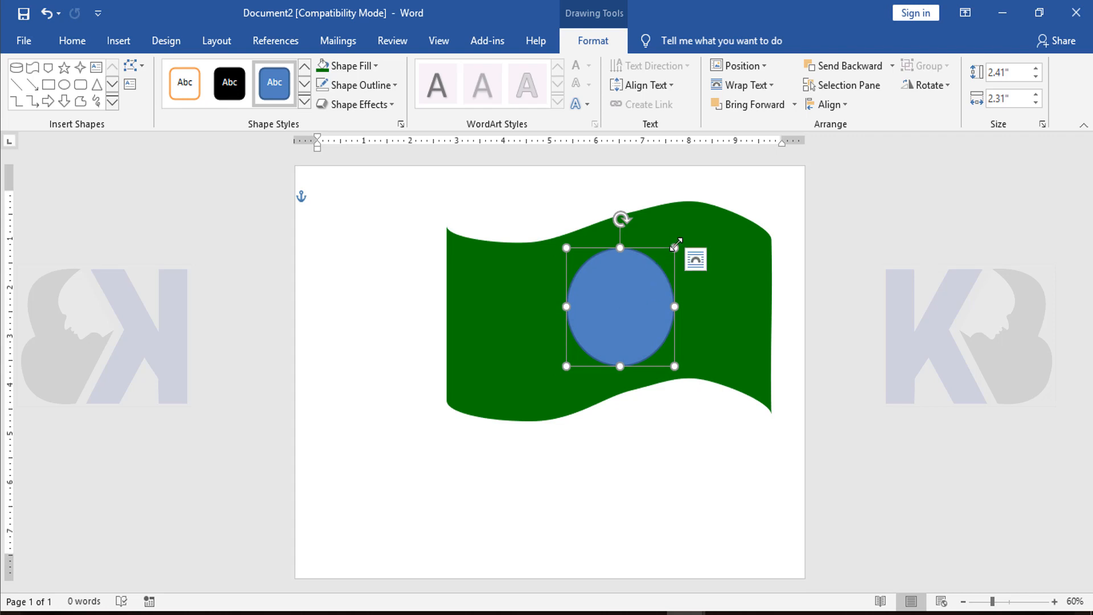
{"action": "left_click_drag", "start_coordinate": [676, 244], "coordinate": [683, 239]}
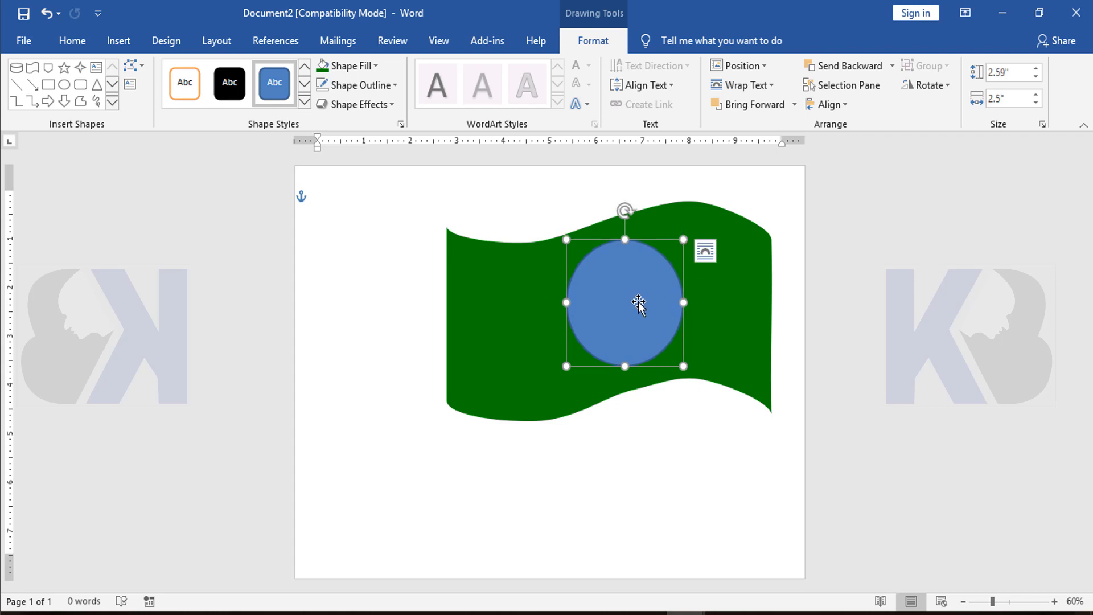
{"action": "left_click_drag", "start_coordinate": [638, 305], "coordinate": [629, 310]}
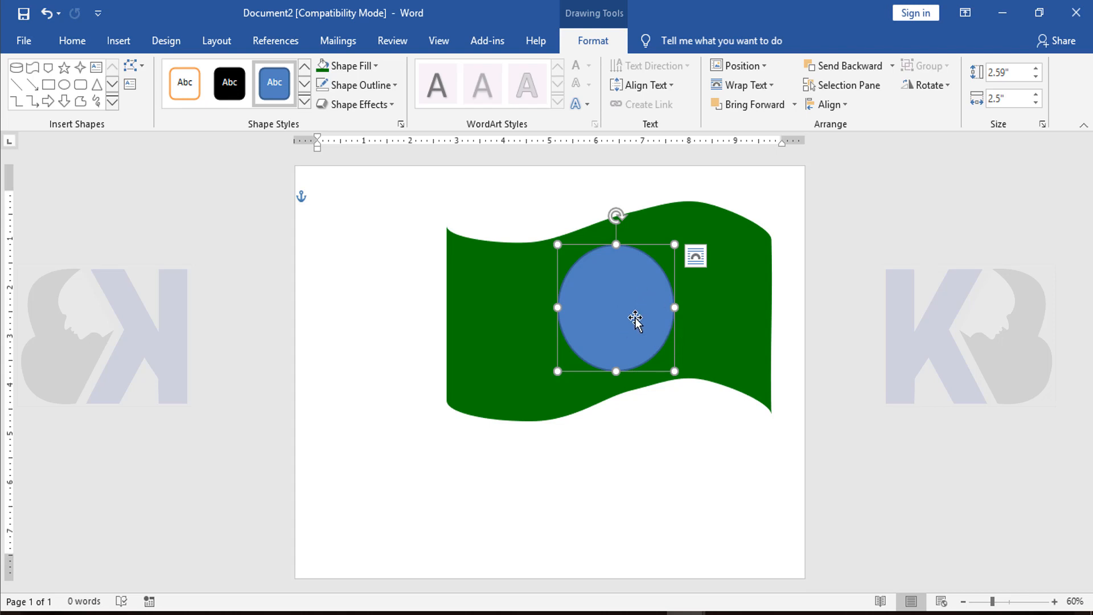
Remove the circle's outline, fill it with standard red, and deselect it.
{"action": "left_click", "coordinate": [374, 86]}
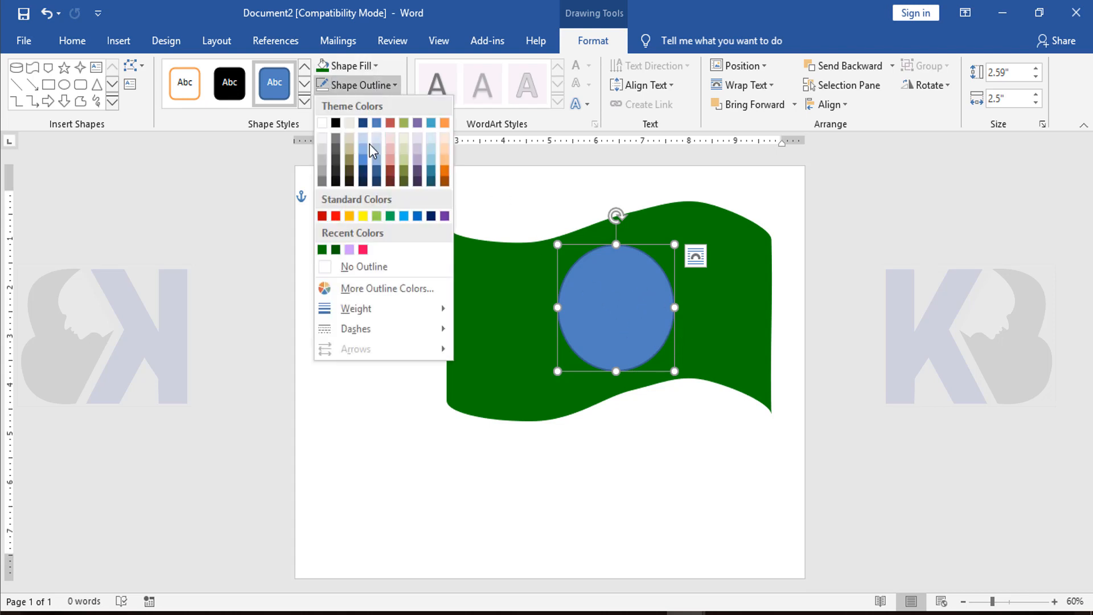
{"action": "left_click", "coordinate": [367, 266]}
{"action": "left_click", "coordinate": [367, 66]}
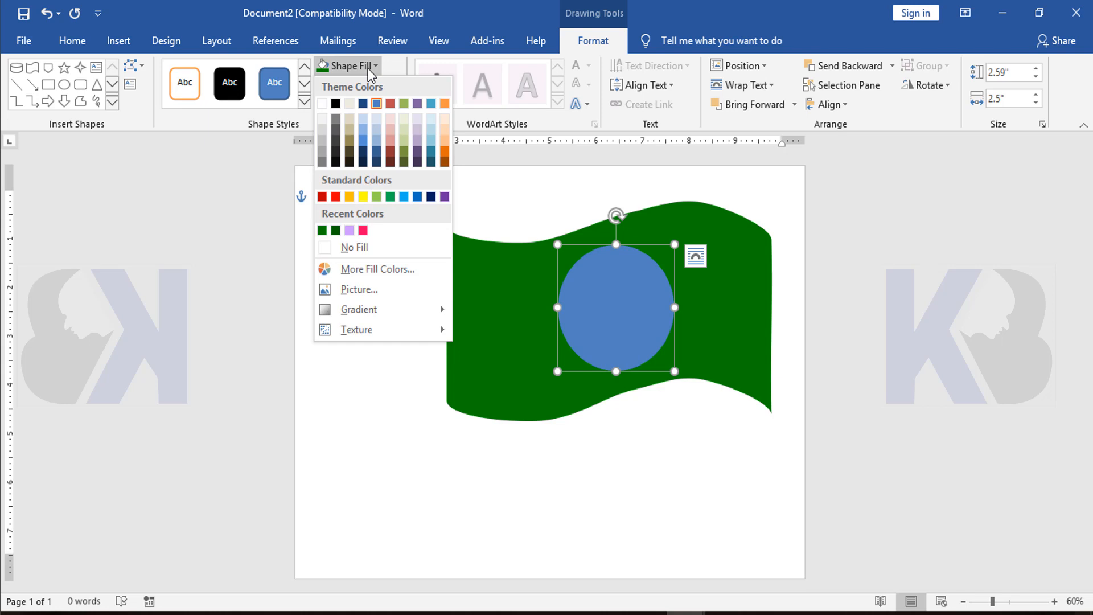
{"action": "left_click", "coordinate": [337, 196]}
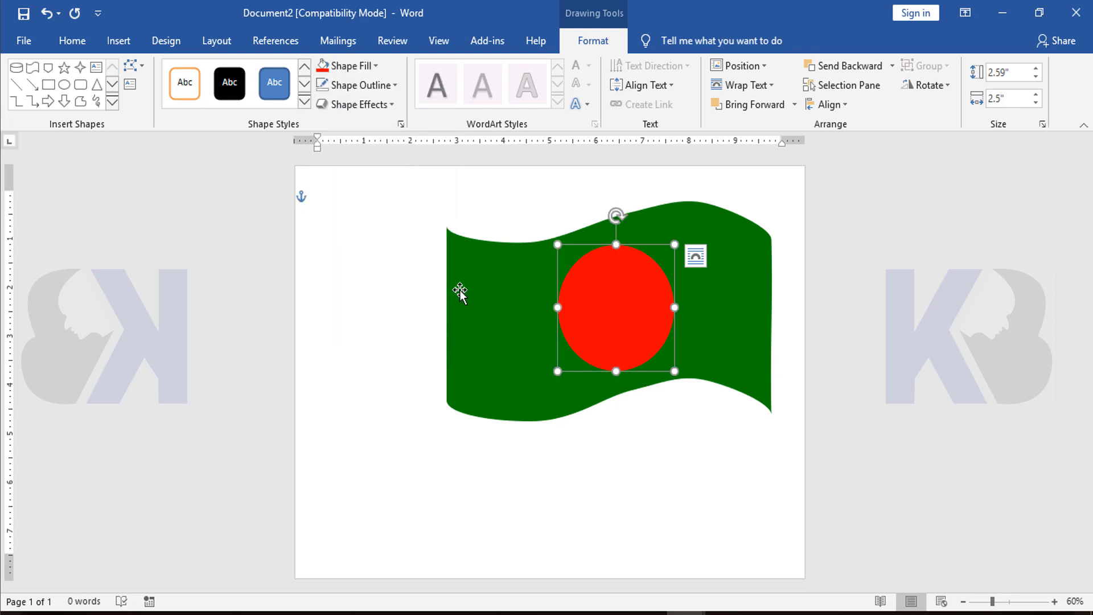
{"action": "left_click", "coordinate": [379, 271]}
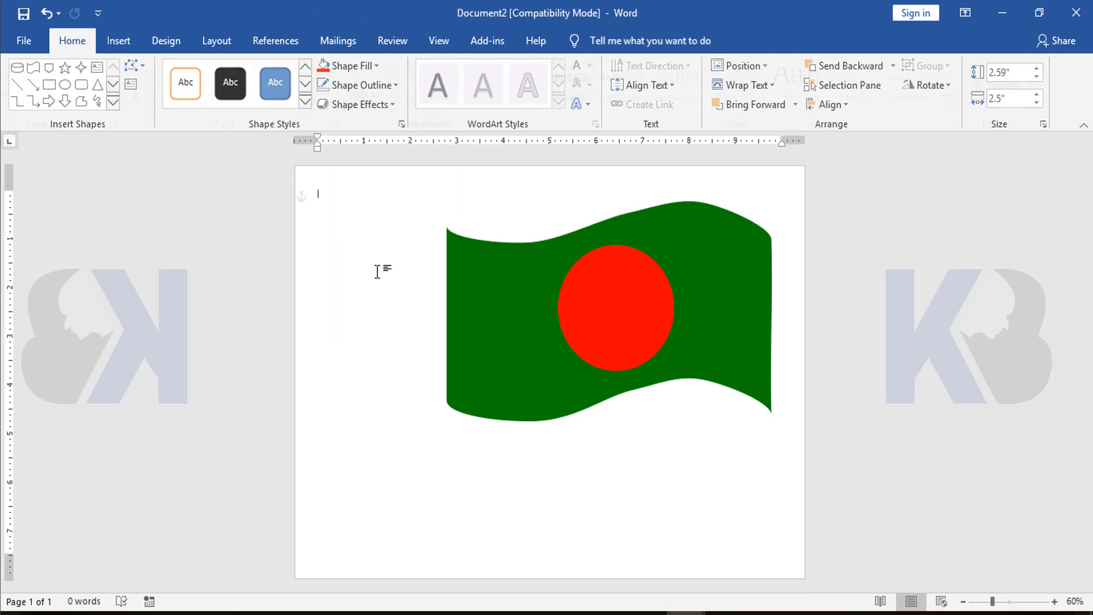
Draw a rounded rectangle pole about 7.19" tall along the flag's left edge, down to the page bottom, and narrow it to about 0.4".
{"action": "left_click", "coordinate": [121, 41]}
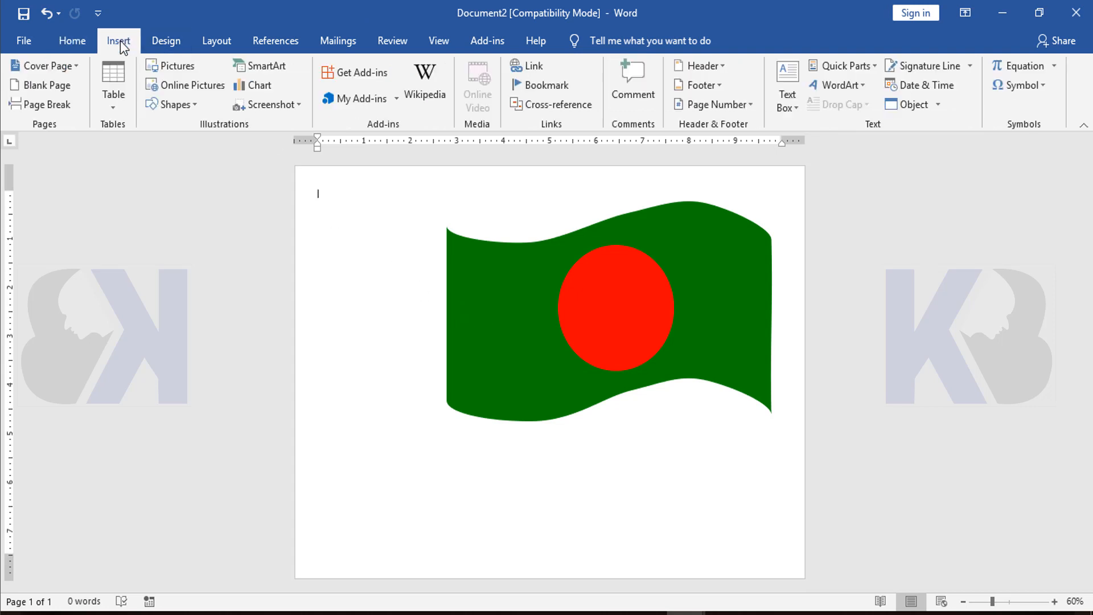
{"action": "left_click", "coordinate": [191, 105]}
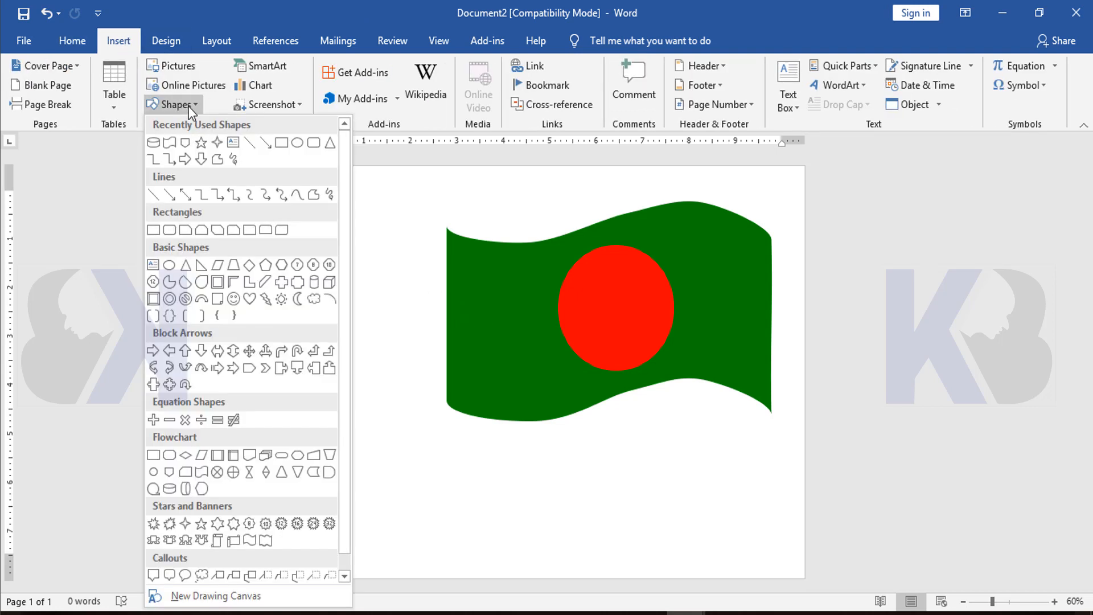
{"action": "left_click", "coordinate": [317, 145]}
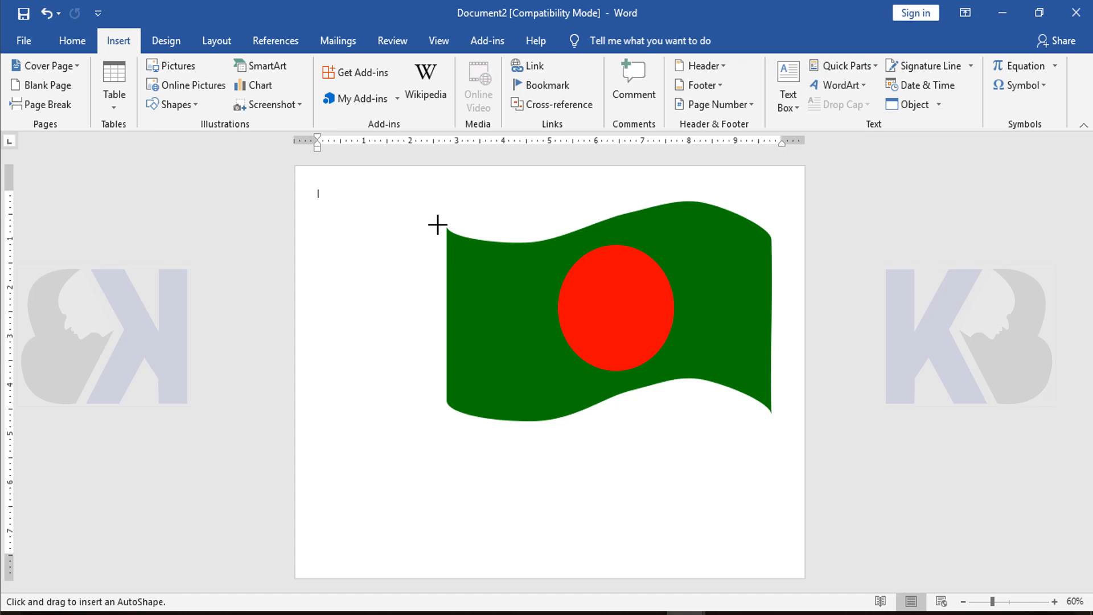
{"action": "mouse_move", "coordinate": [438, 225]}
{"action": "left_mouse_down"}
{"action": "mouse_move", "coordinate": [461, 419]}
{"action": "mouse_move", "coordinate": [462, 576]}
{"action": "left_mouse_up"}
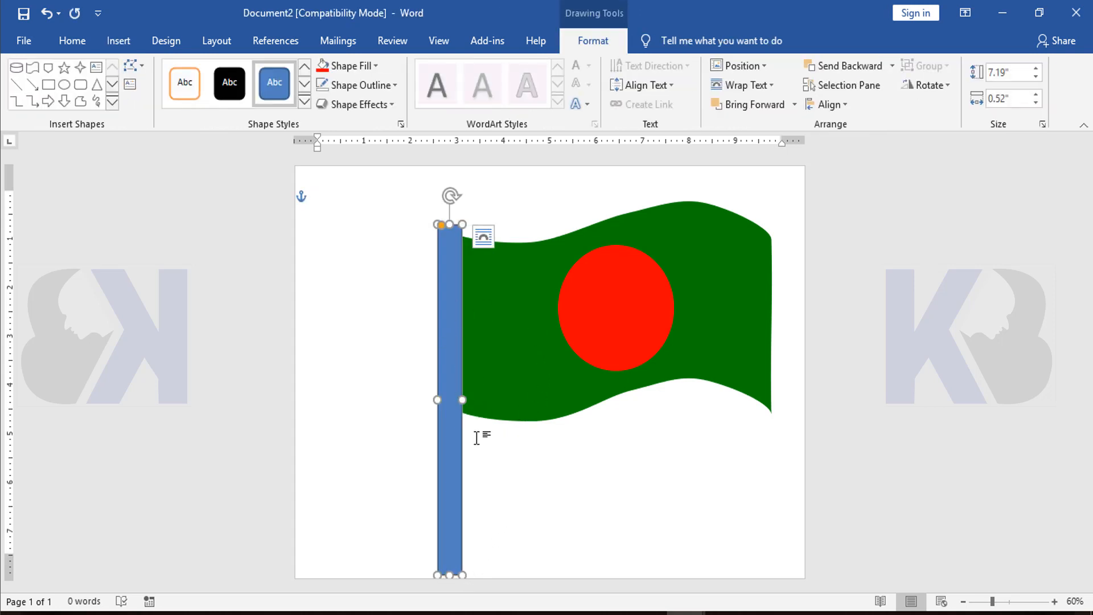
{"action": "left_click_drag", "start_coordinate": [464, 401], "coordinate": [456, 408]}
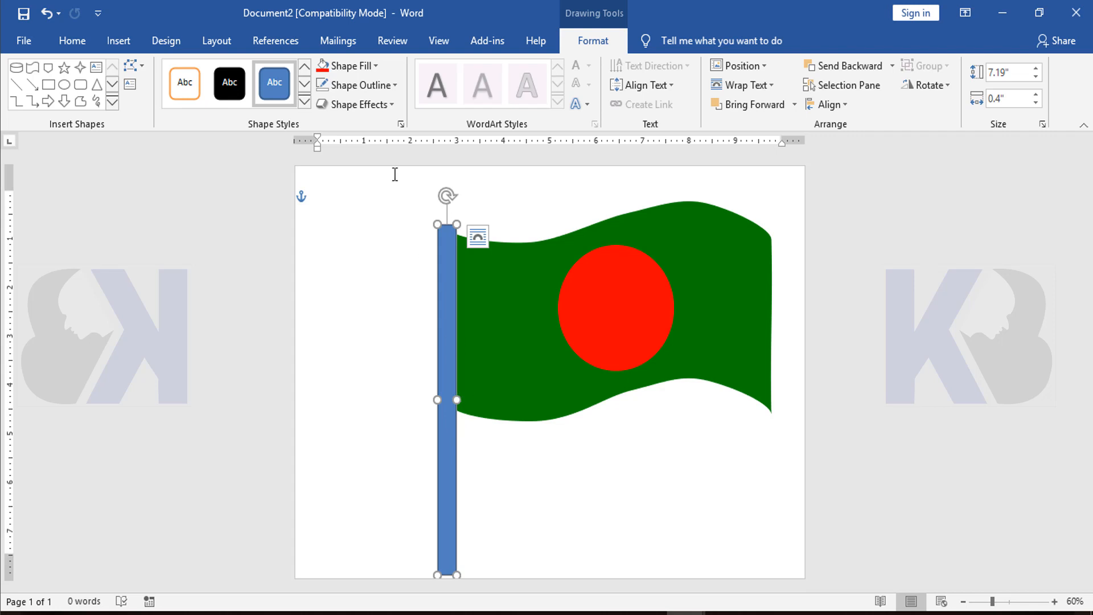
Fill the pole with standard dark blue and remove its outline.
{"action": "left_click", "coordinate": [375, 67]}
{"action": "left_click", "coordinate": [430, 197]}
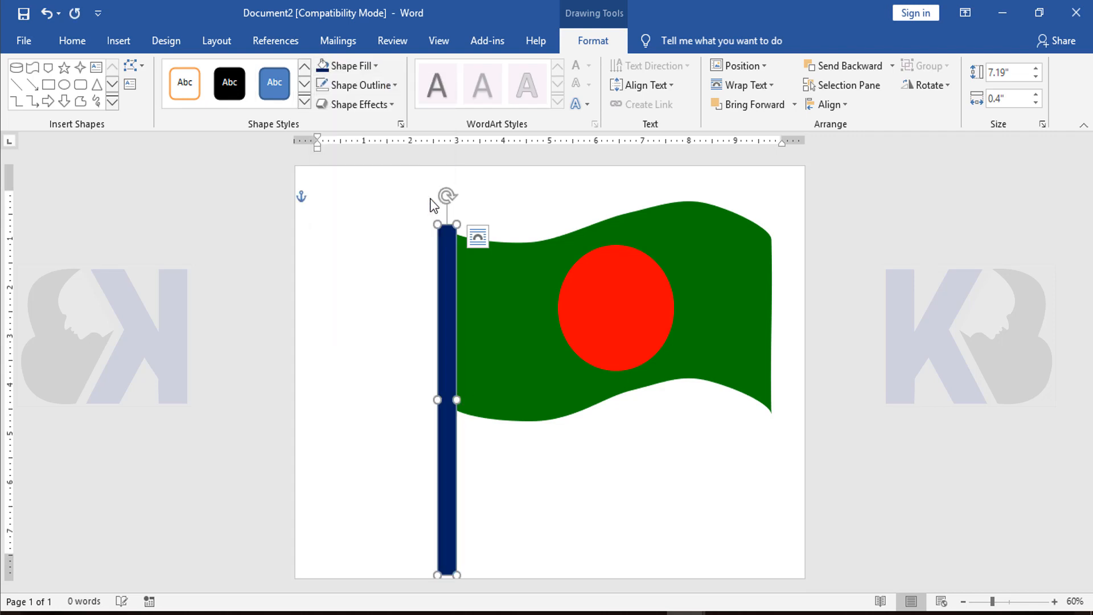
{"action": "left_click", "coordinate": [374, 83]}
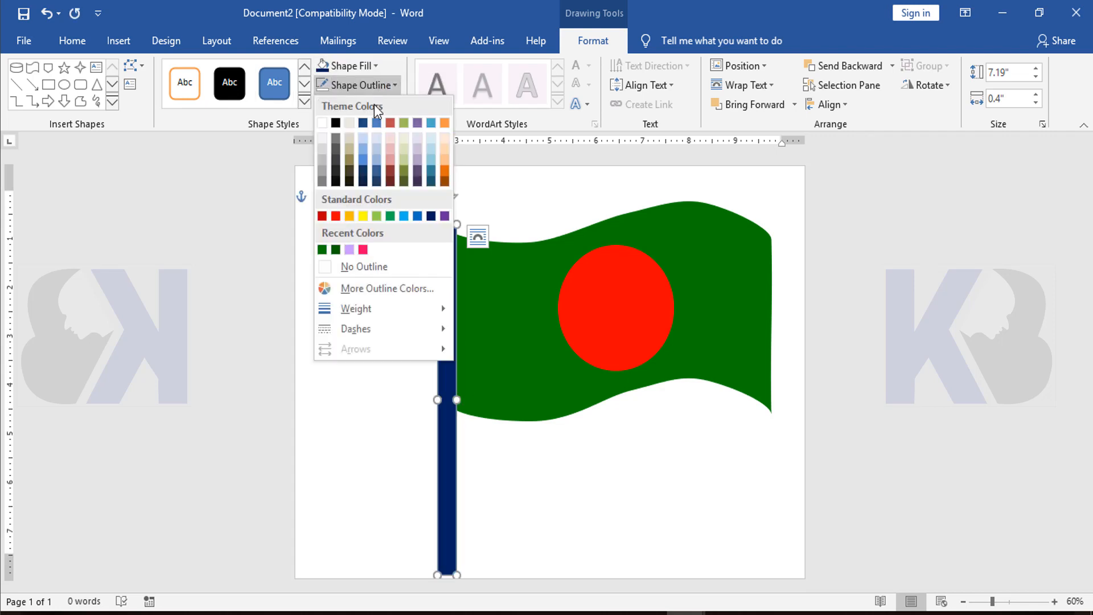
{"action": "left_click", "coordinate": [372, 263]}
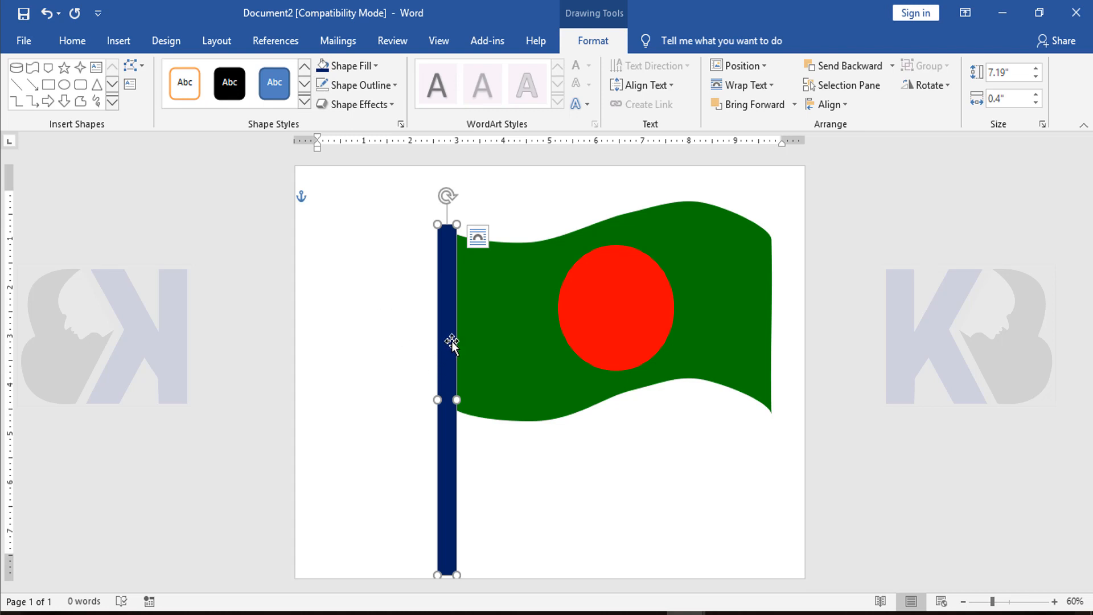
Apply the bottom inner shadow effect to the pole and deselect it.
{"action": "left_click", "coordinate": [364, 105]}
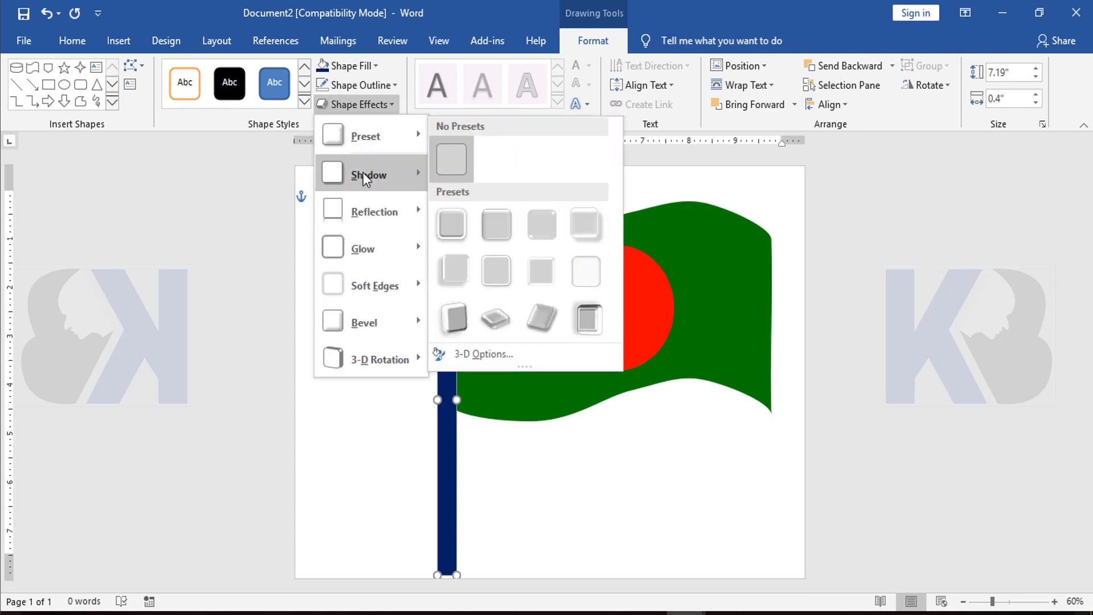
{"action": "mouse_move", "coordinate": [364, 172]}
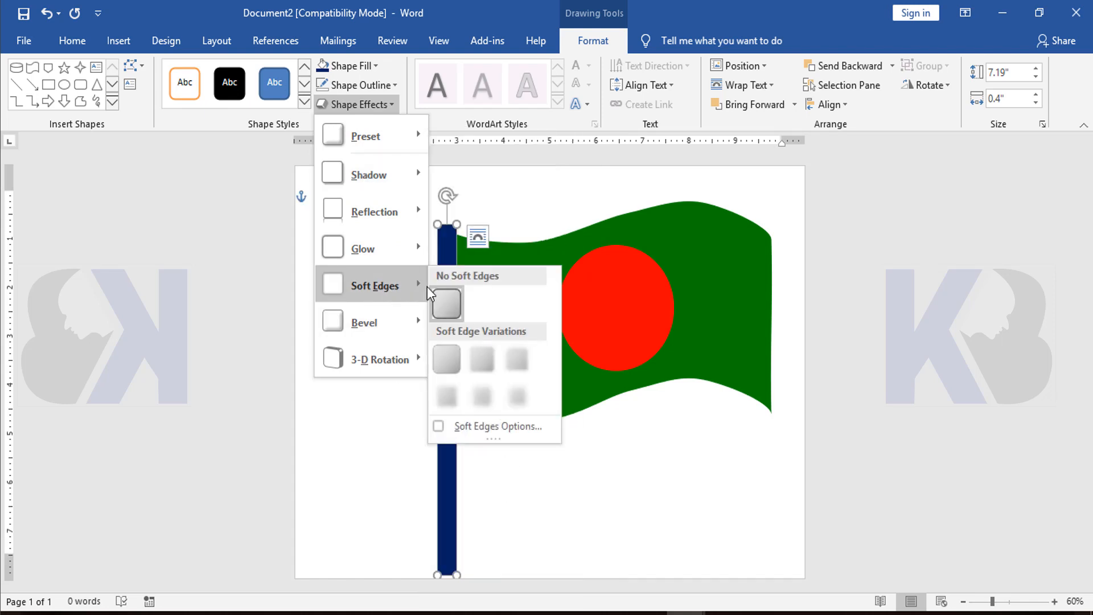
{"action": "mouse_move", "coordinate": [405, 367]}
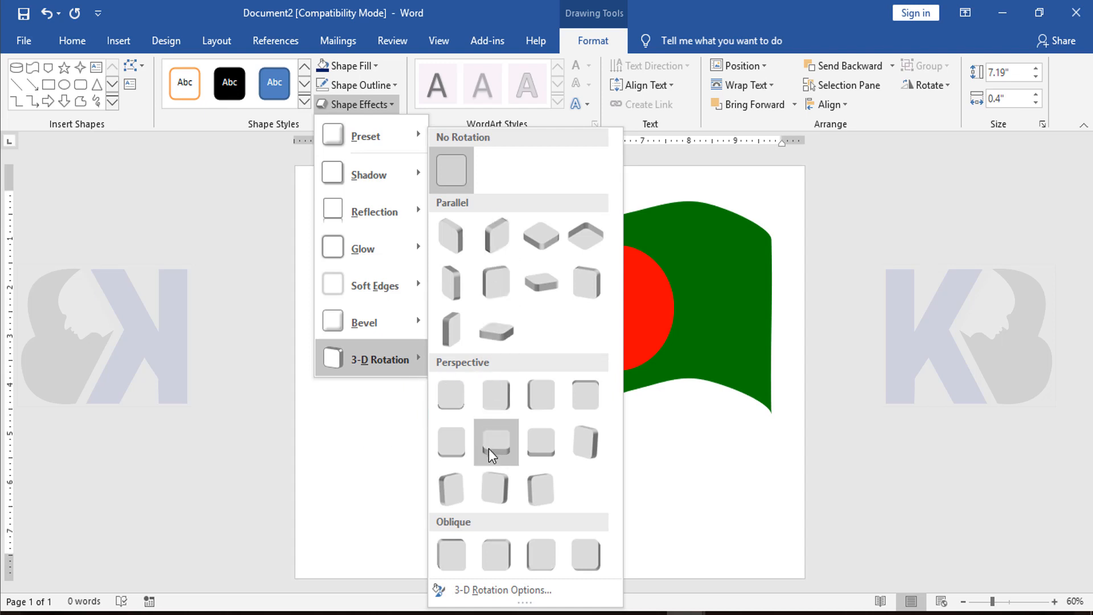
{"action": "mouse_move", "coordinate": [371, 249]}
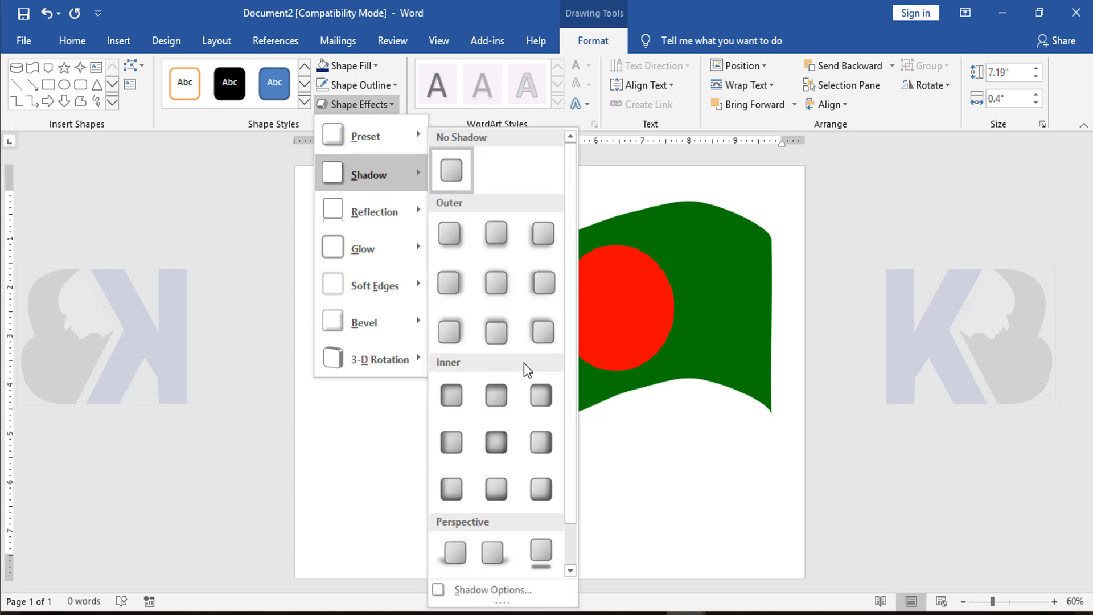
{"action": "left_click", "coordinate": [498, 491]}
{"action": "left_click", "coordinate": [530, 488]}
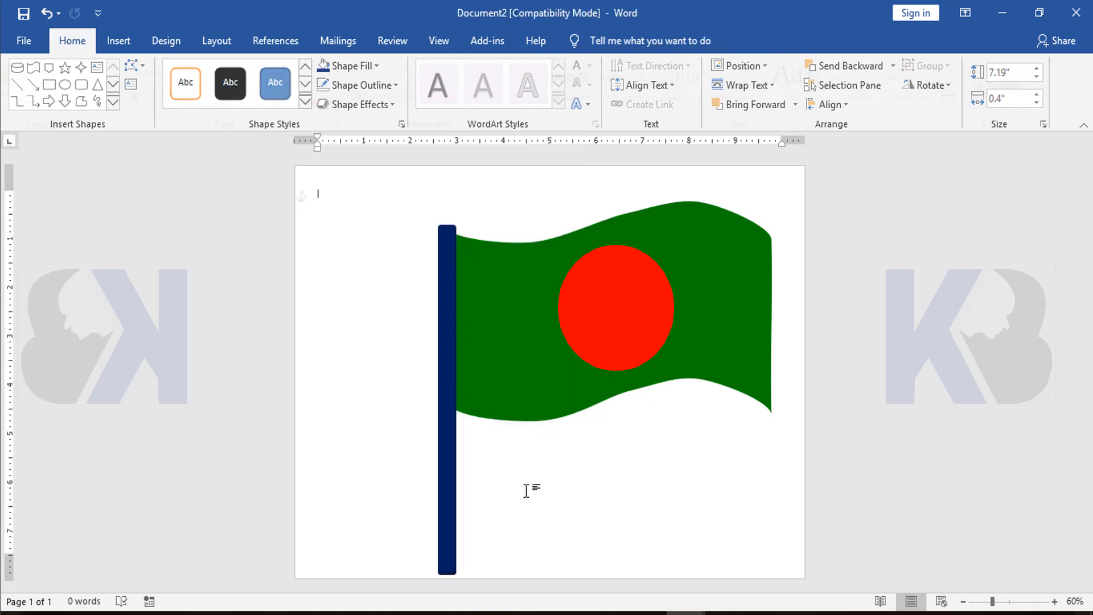
Apply the glossy aqua style from the last row of theme styles to the pole, and change its fill to standard dark blue.
{"action": "left_click", "coordinate": [443, 237]}
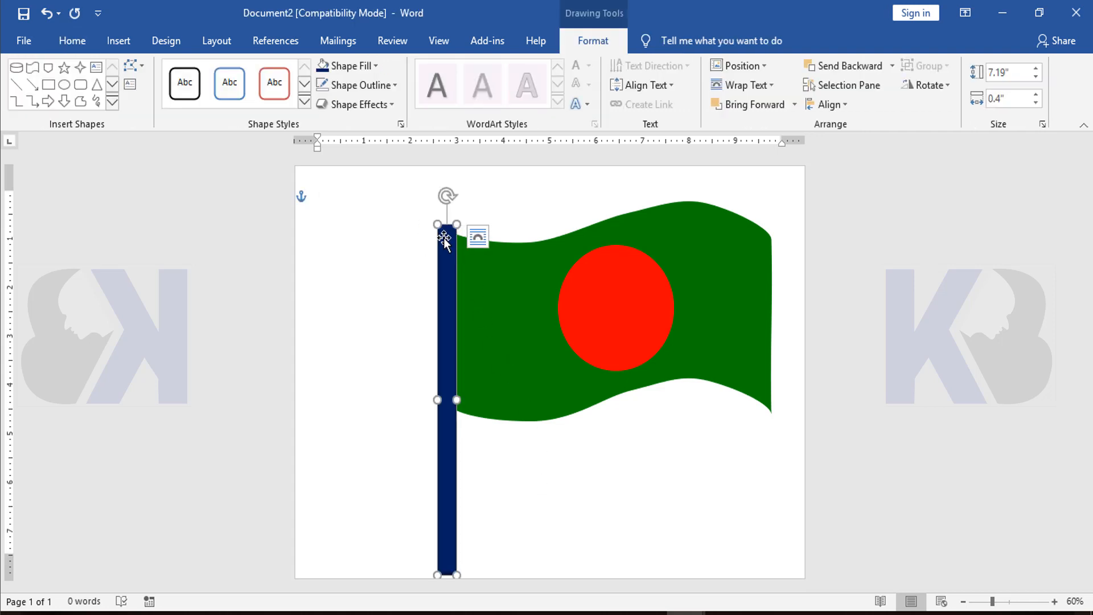
{"action": "left_click", "coordinate": [394, 106]}
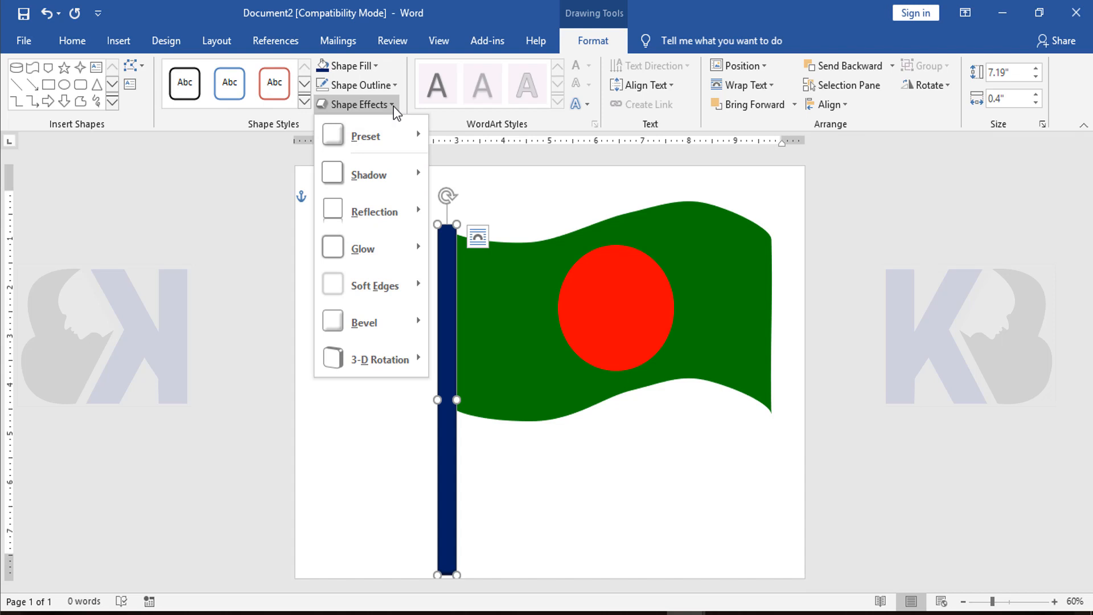
{"action": "left_click", "coordinate": [303, 103]}
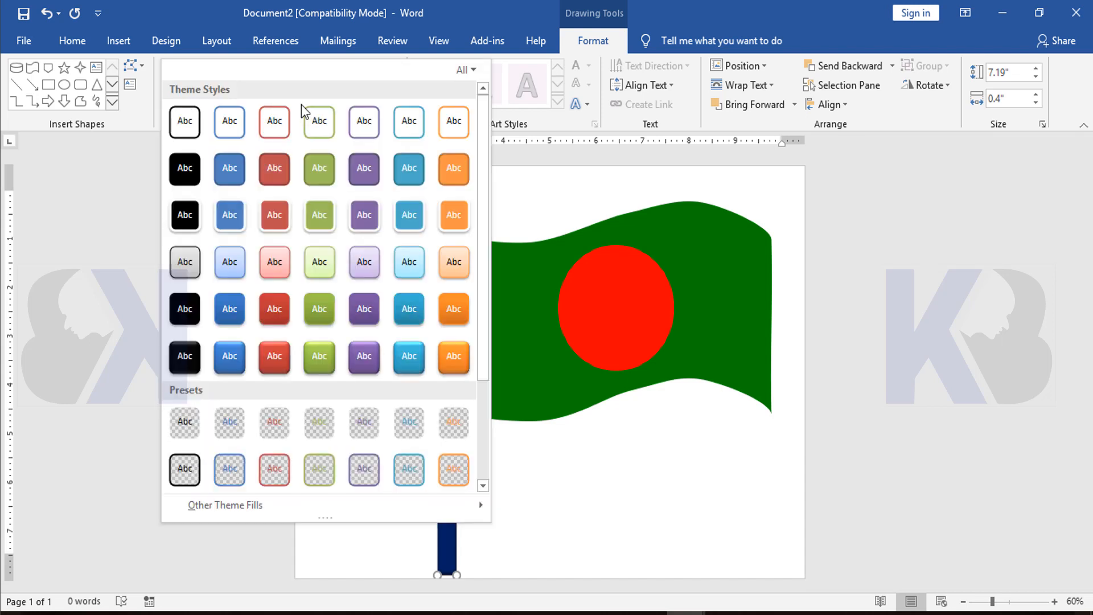
{"action": "left_click", "coordinate": [410, 354]}
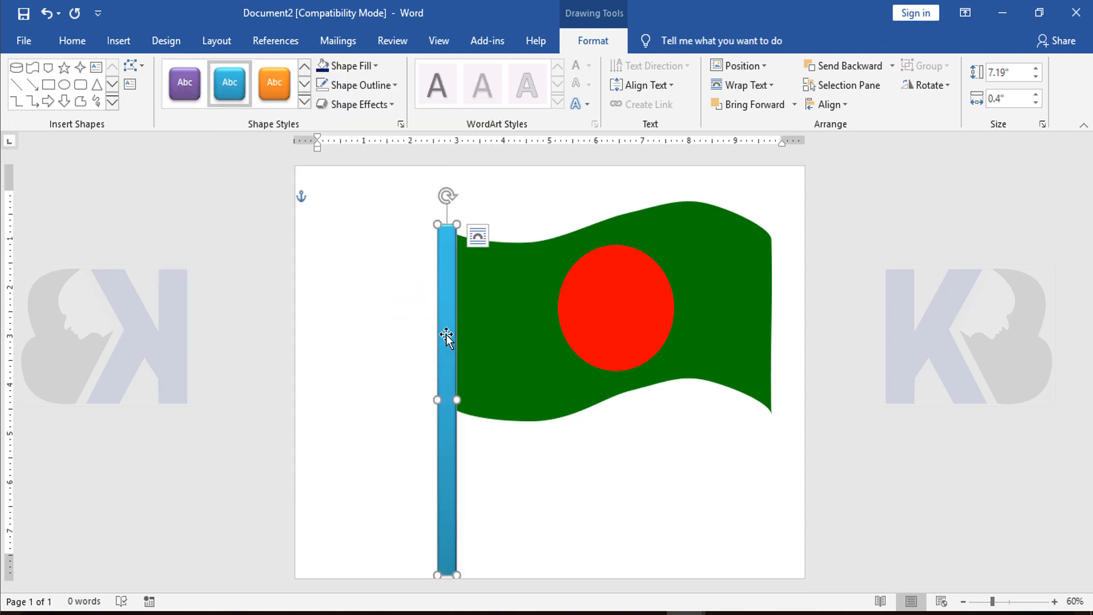
{"action": "left_click", "coordinate": [348, 65]}
{"action": "left_click", "coordinate": [428, 196]}
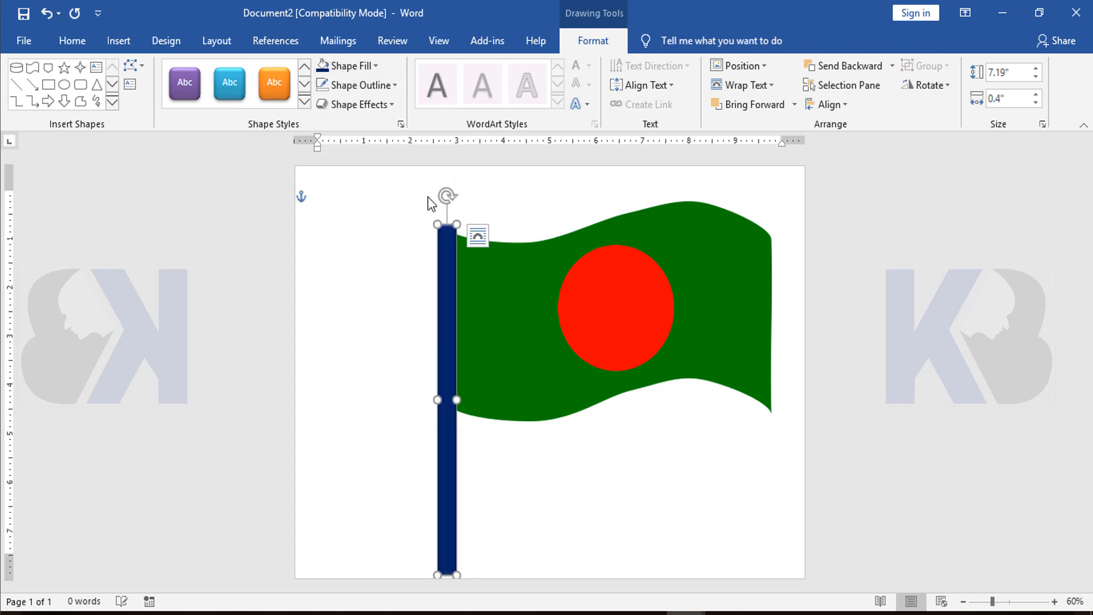
Nudge the dark blue pole slightly down so its base meets the page's bottom edge, and deselect it.
{"action": "left_click", "coordinate": [604, 423]}
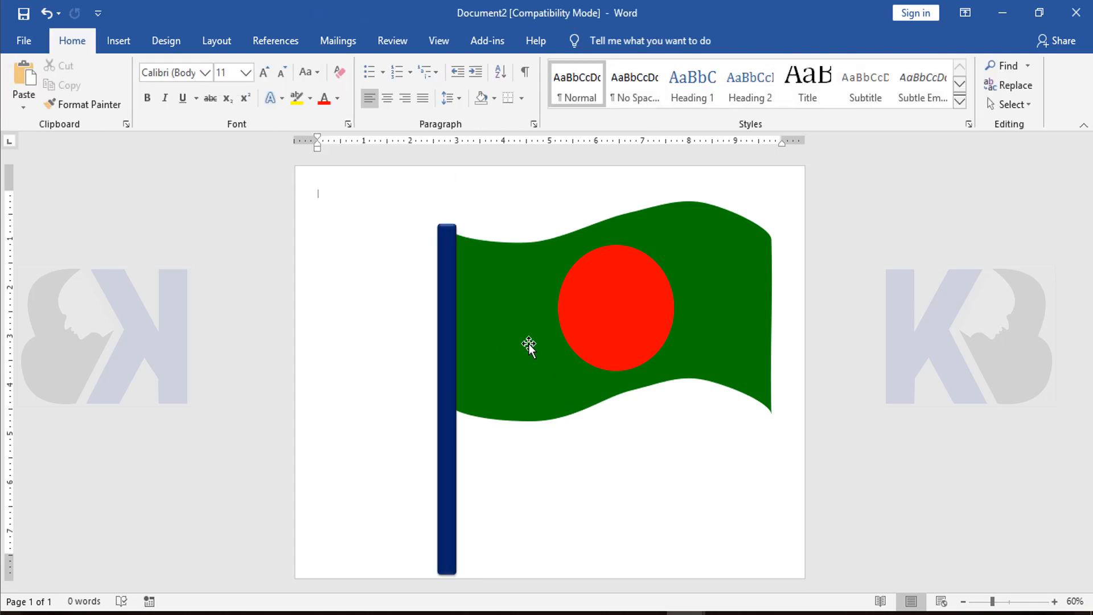
{"action": "scroll", "coordinate": [528, 339], "scroll_direction": "down", "scroll_amount": 3}
{"action": "scroll", "coordinate": [555, 353], "scroll_direction": "up", "scroll_amount": 3}
{"action": "left_click", "coordinate": [450, 293]}
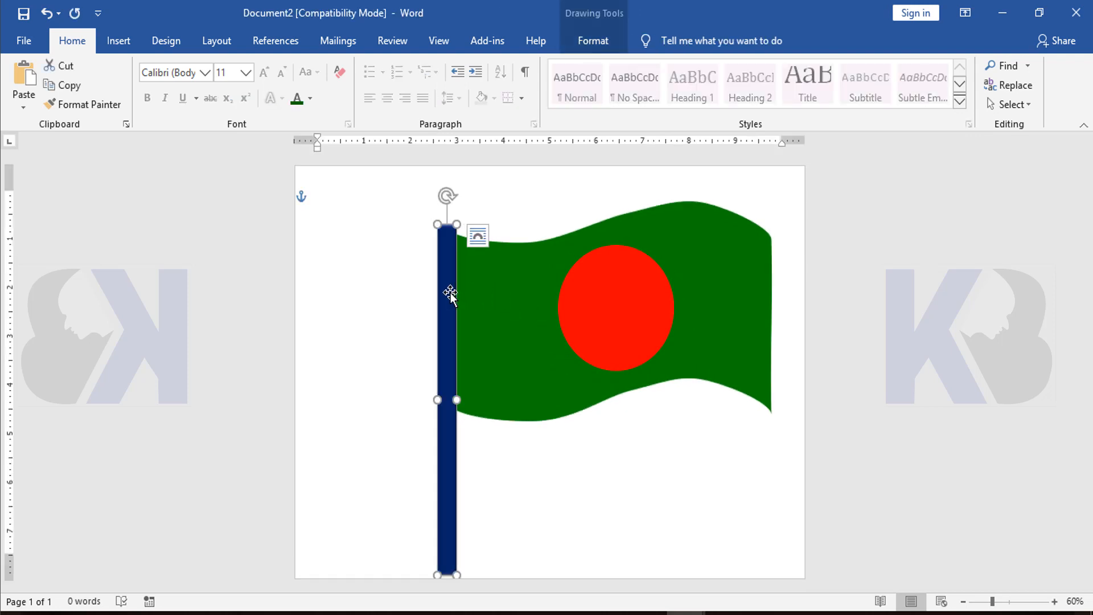
{"action": "left_click", "coordinate": [323, 267]}
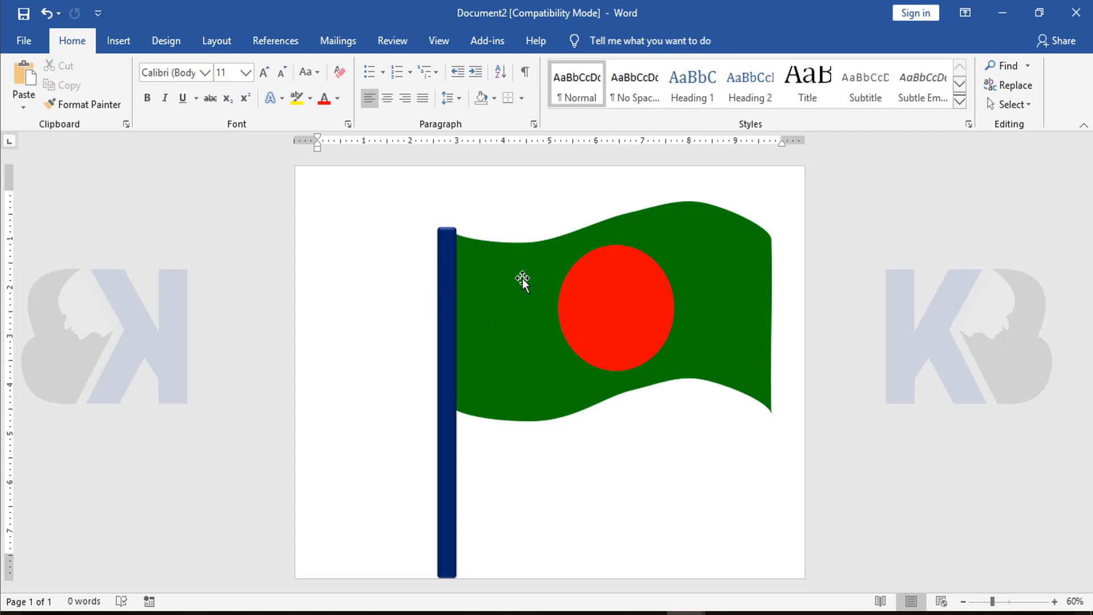
Group the green flag, the red circle and the dark blue pole into one object.
{"action": "left_click", "coordinate": [526, 299]}
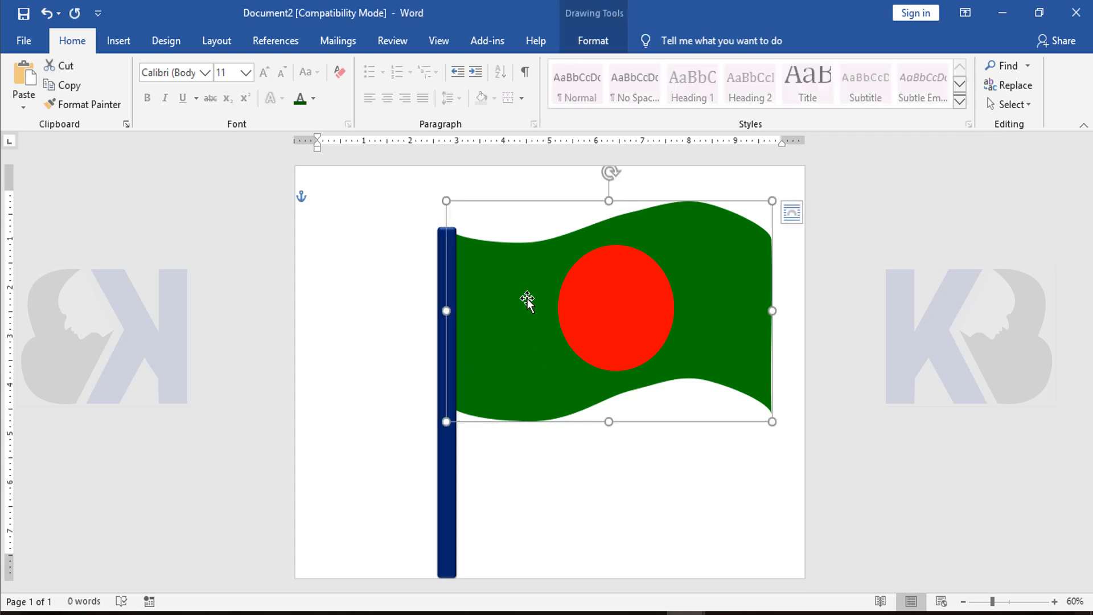
{"action": "left_click", "coordinate": [618, 303]}
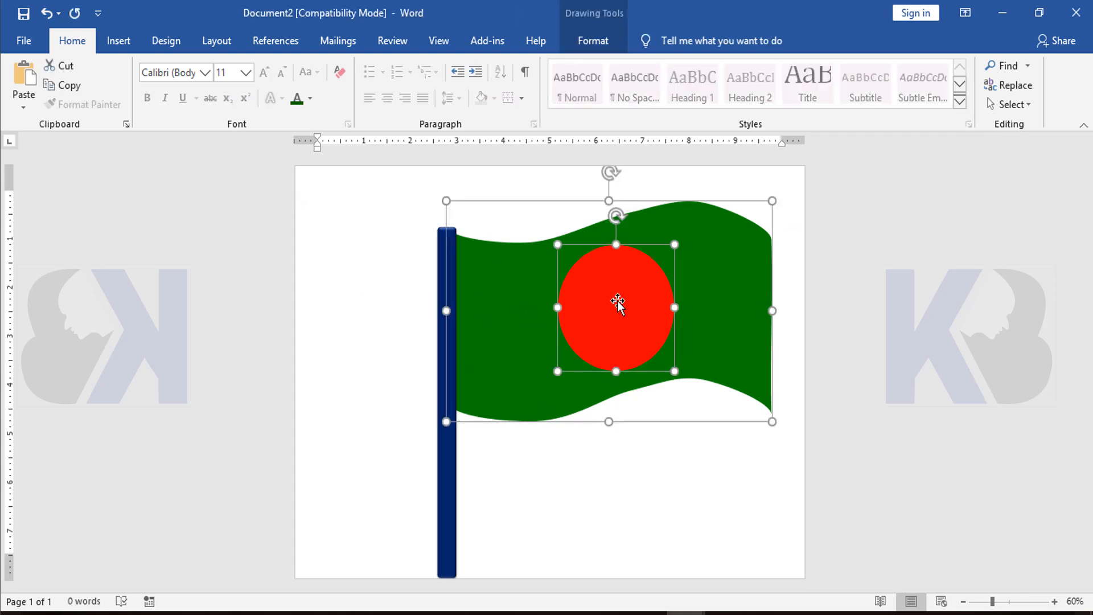
{"action": "left_click", "coordinate": [449, 484], "text": "shift"}
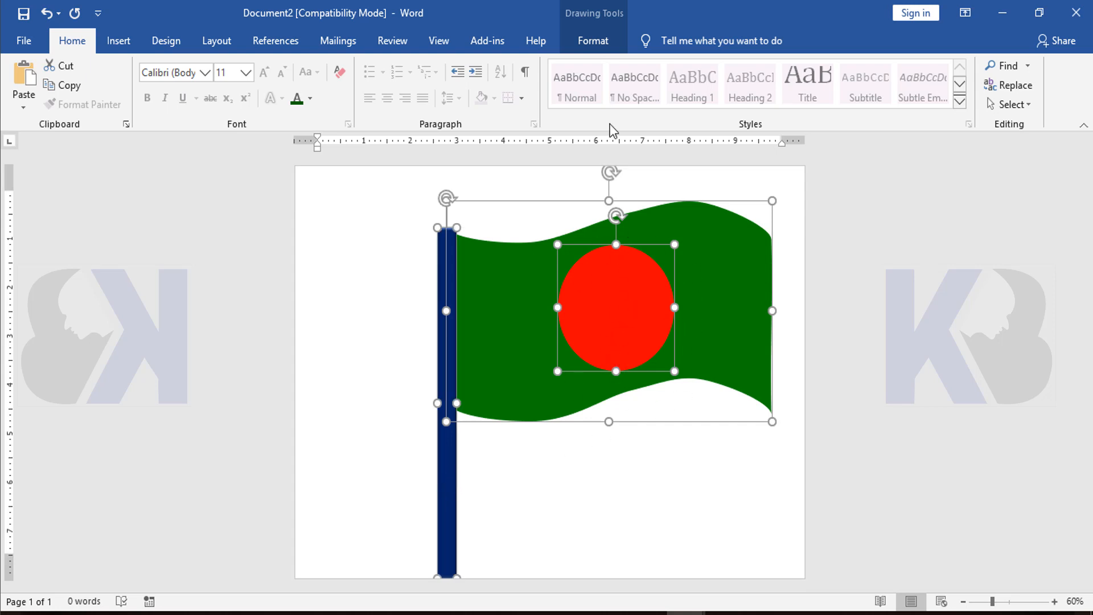
{"action": "left_click", "coordinate": [599, 42]}
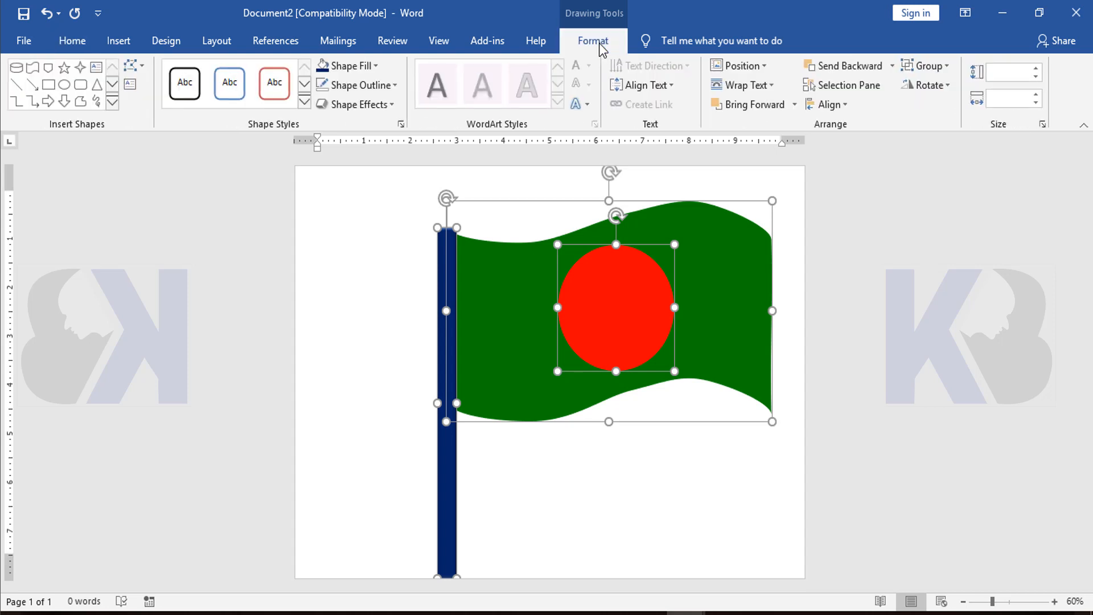
{"action": "left_click", "coordinate": [938, 69]}
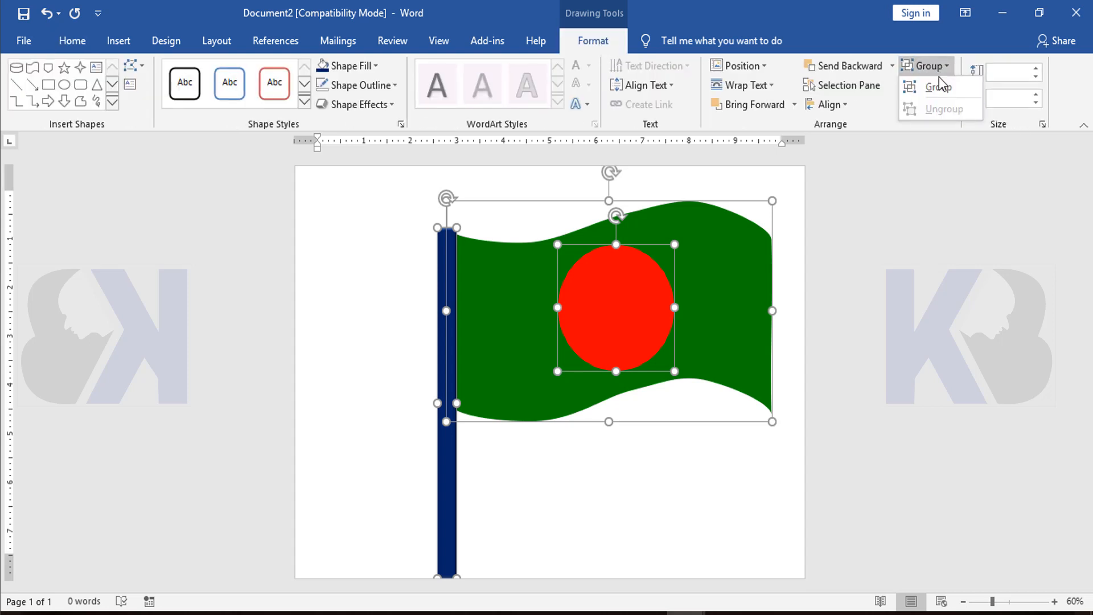
{"action": "left_click", "coordinate": [940, 91]}
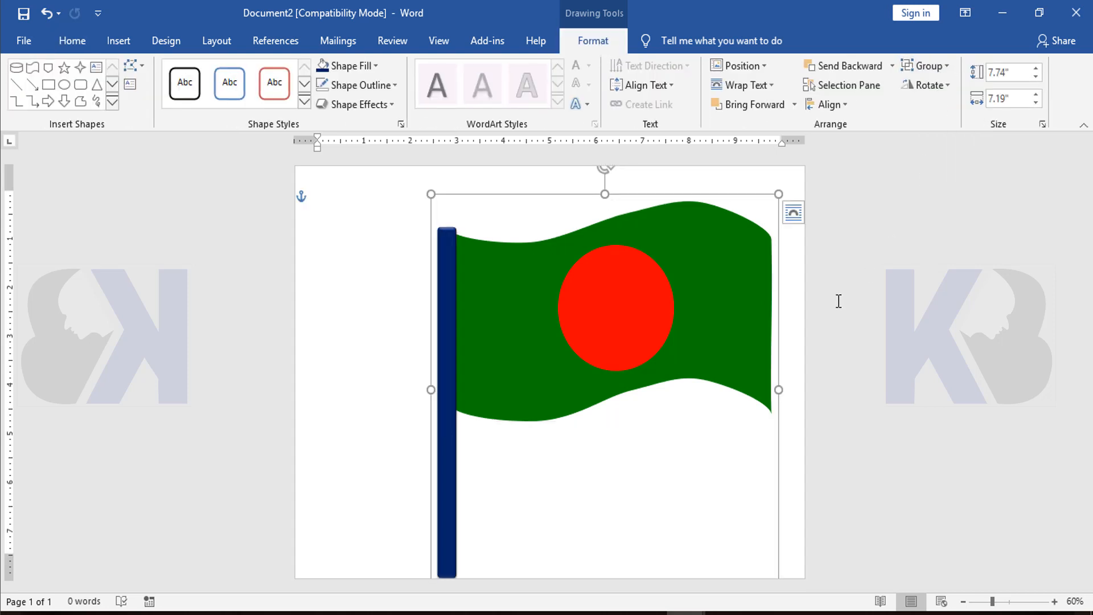
Move the grouped flag and pole left and slightly up, closer to the page's horizontal centre.
{"action": "left_click", "coordinate": [725, 273]}
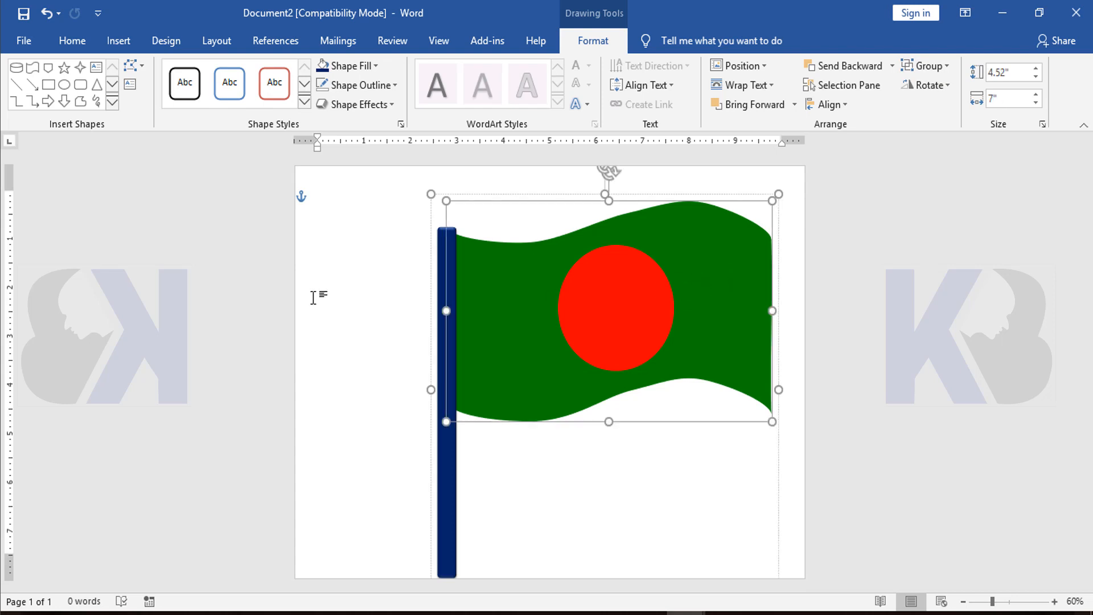
{"action": "left_click", "coordinate": [373, 285]}
{"action": "left_click", "coordinate": [441, 456]}
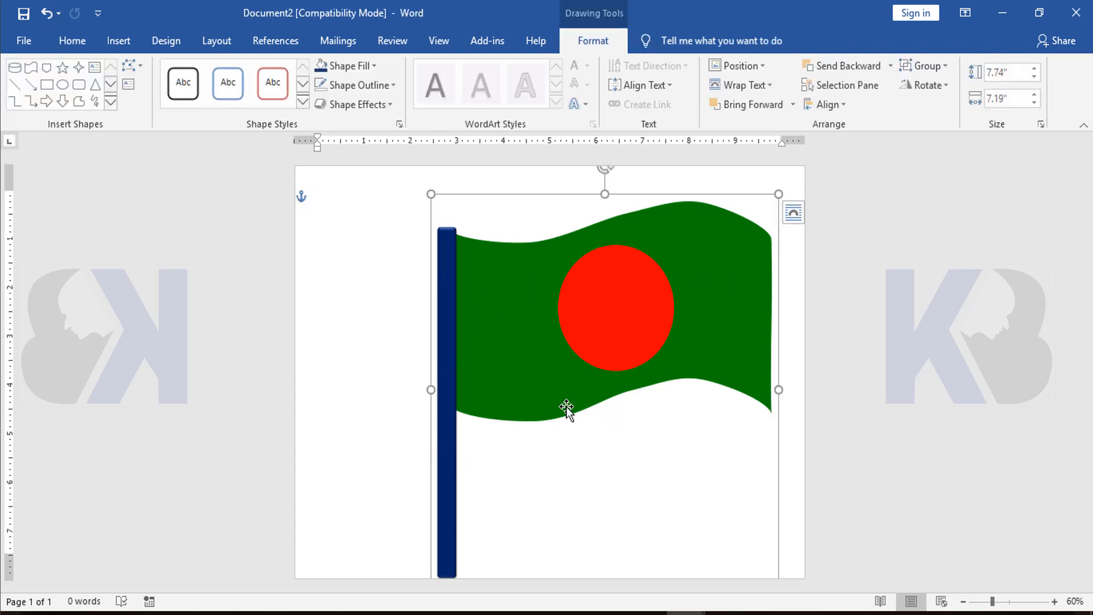
{"action": "mouse_move", "coordinate": [491, 312]}
{"action": "left_mouse_down"}
{"action": "mouse_move", "coordinate": [433, 321]}
{"action": "mouse_move", "coordinate": [488, 319]}
{"action": "mouse_move", "coordinate": [529, 296]}
{"action": "left_mouse_up"}
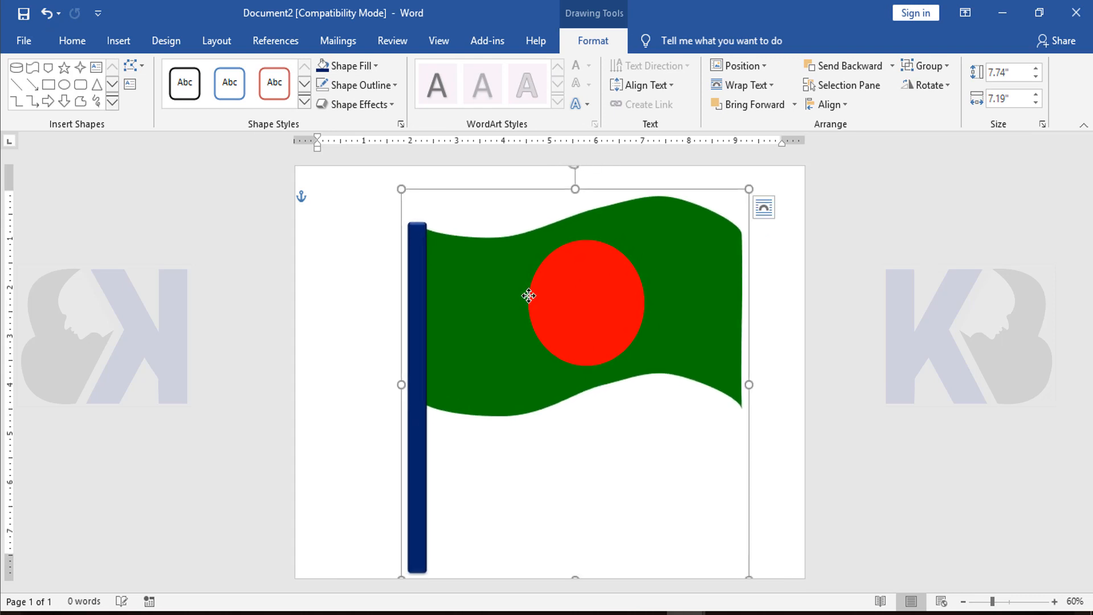
{"action": "scroll", "coordinate": [530, 296], "scroll_direction": "down", "scroll_amount": 3}
{"action": "scroll", "coordinate": [530, 297], "scroll_direction": "up", "scroll_amount": 3}
{"action": "scroll", "coordinate": [530, 296], "scroll_direction": "up", "scroll_amount": 1}
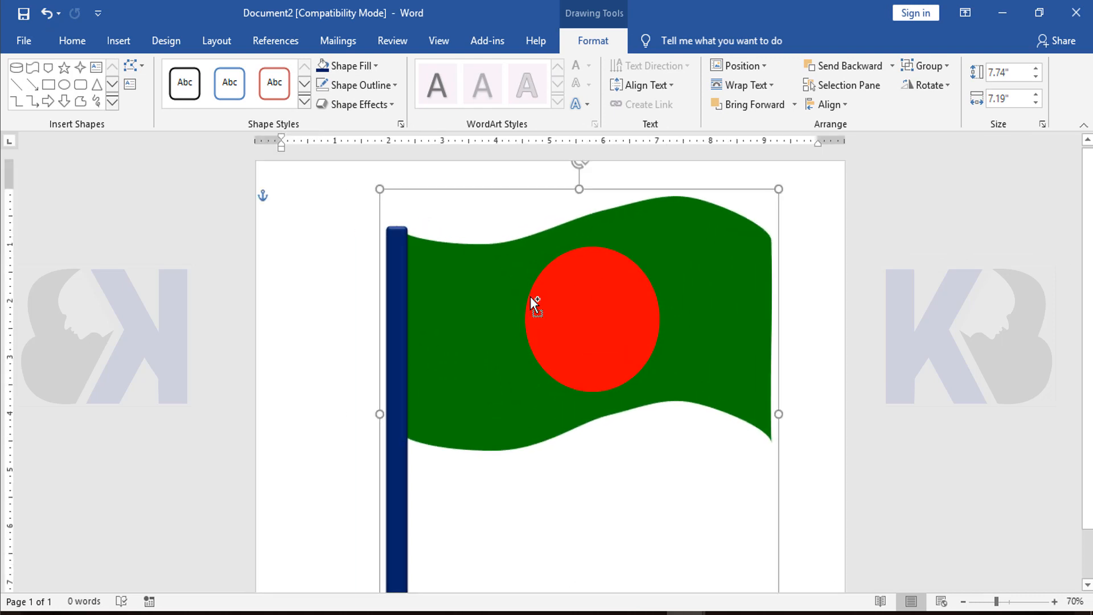
{"action": "scroll", "coordinate": [531, 297], "scroll_direction": "down", "scroll_amount": 1}
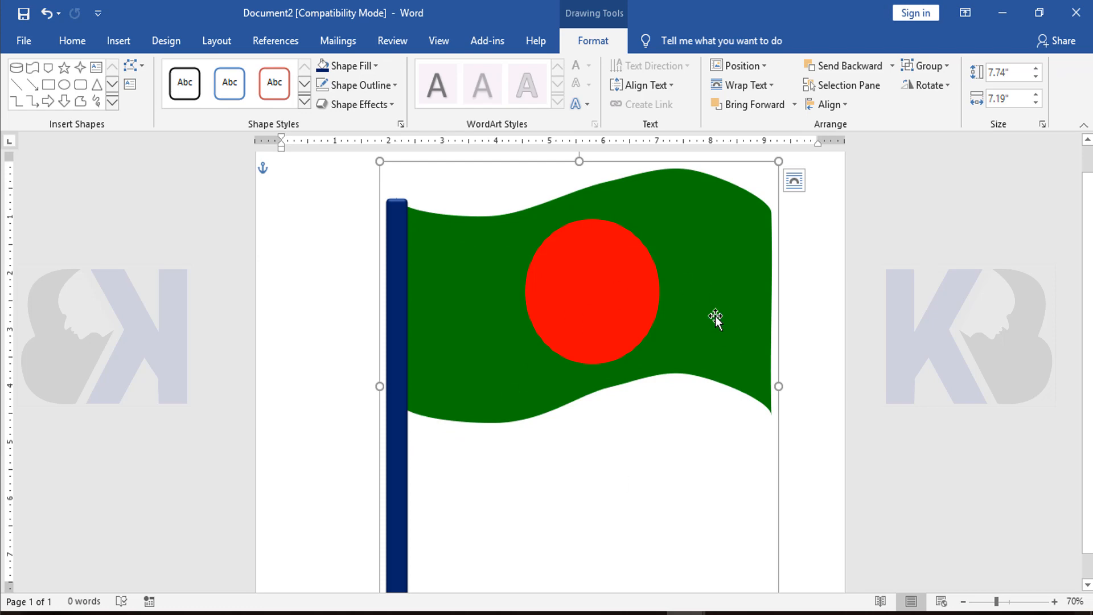